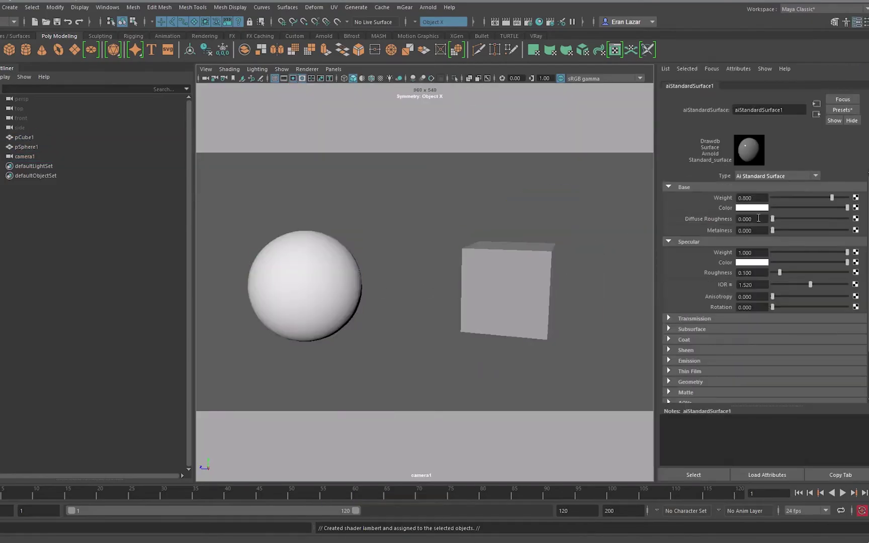
Map an aiCellNoise texture to the base color of the aiStandardSurface1 material.
{"action": "left_click", "coordinate": [775, 175]}
{"action": "left_click", "coordinate": [775, 176]}
{"action": "left_click", "coordinate": [856, 208]}
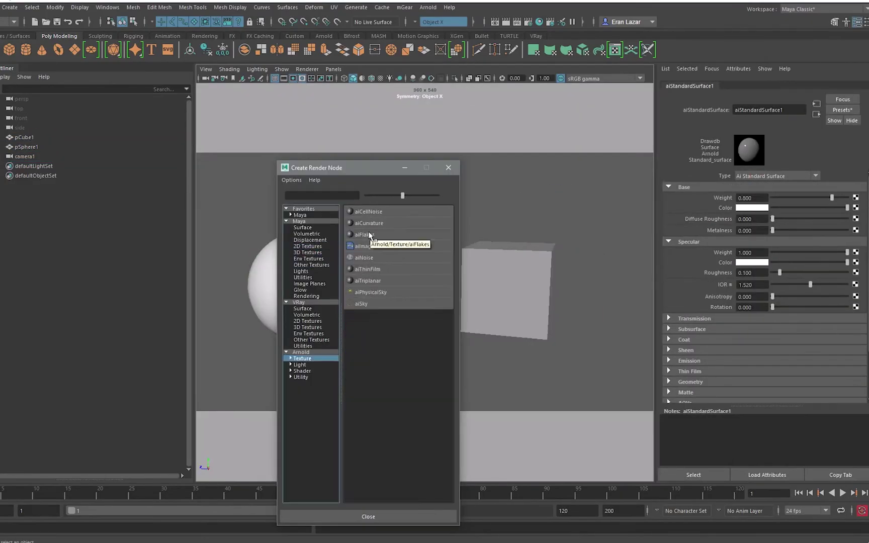
{"action": "left_click", "coordinate": [360, 238]}
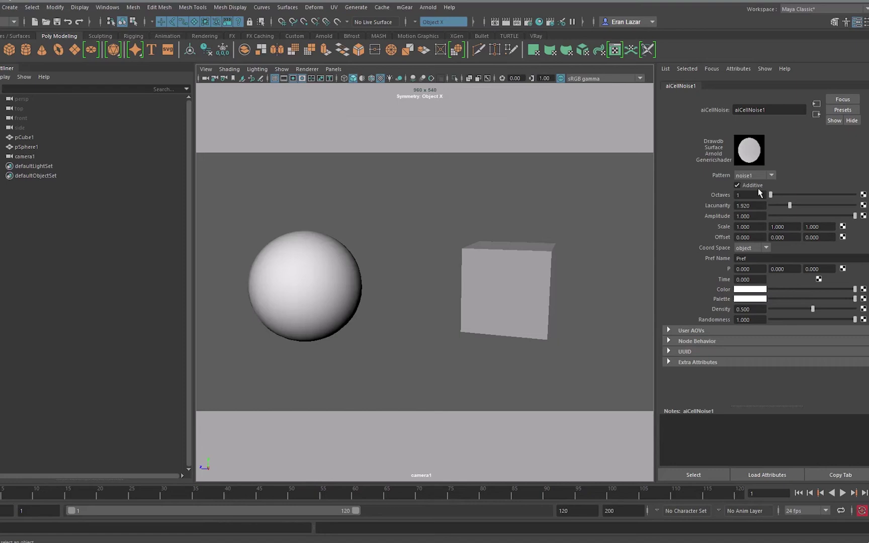
Light the scene with a directional light and an Arnold sky dome light, and open the Arnold render preview.
{"action": "left_click", "coordinate": [428, 7]}
{"action": "mouse_move", "coordinate": [473, 55]}
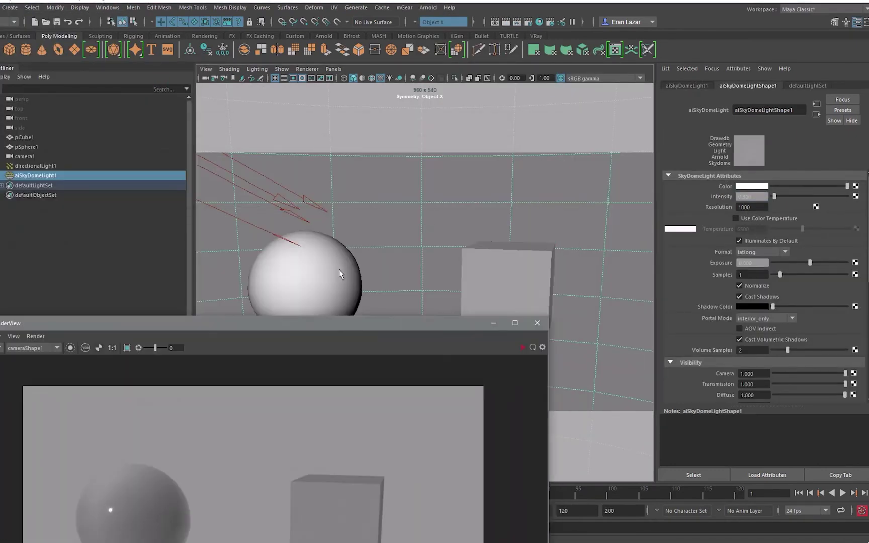
On the sphere's material set specular weight to 0, noise octaves to 8 and density to 1, and assign the material to the cube.
{"action": "left_click", "coordinate": [338, 269]}
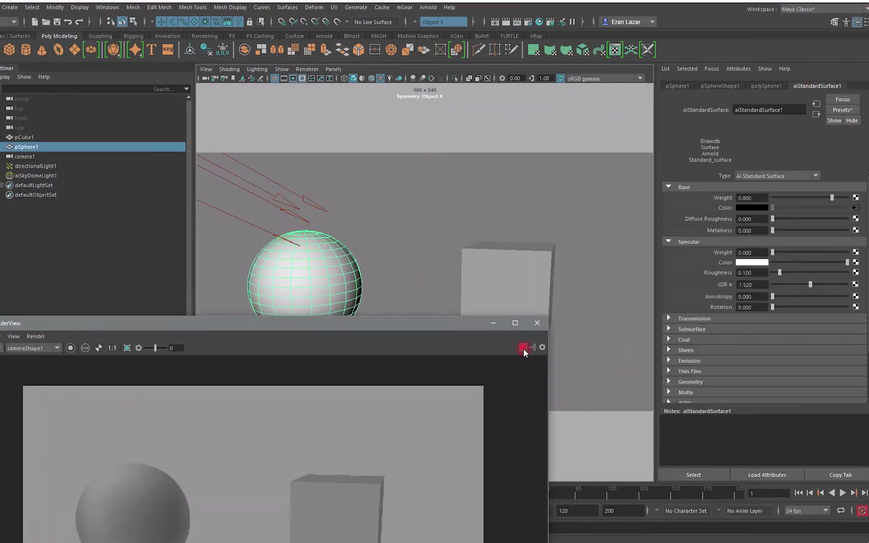
{"action": "left_click", "coordinate": [517, 299]}
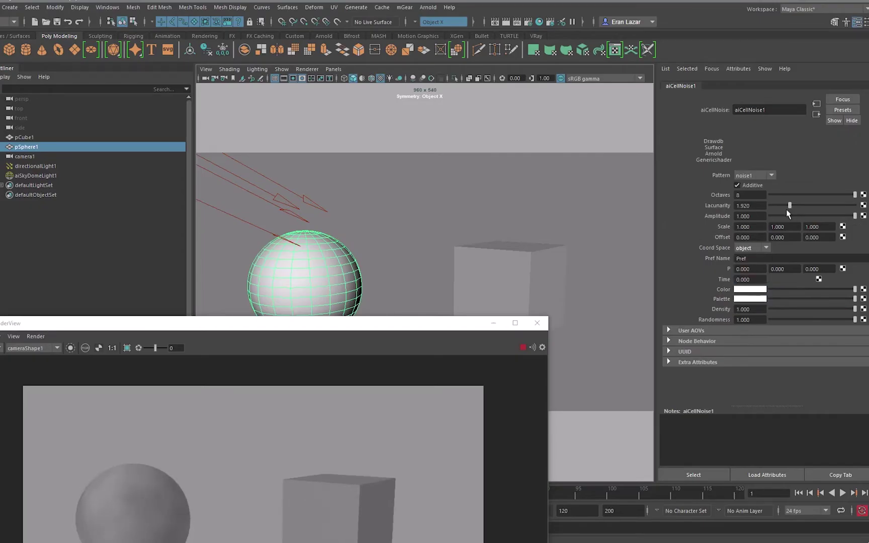
{"action": "right_click", "coordinate": [485, 253]}
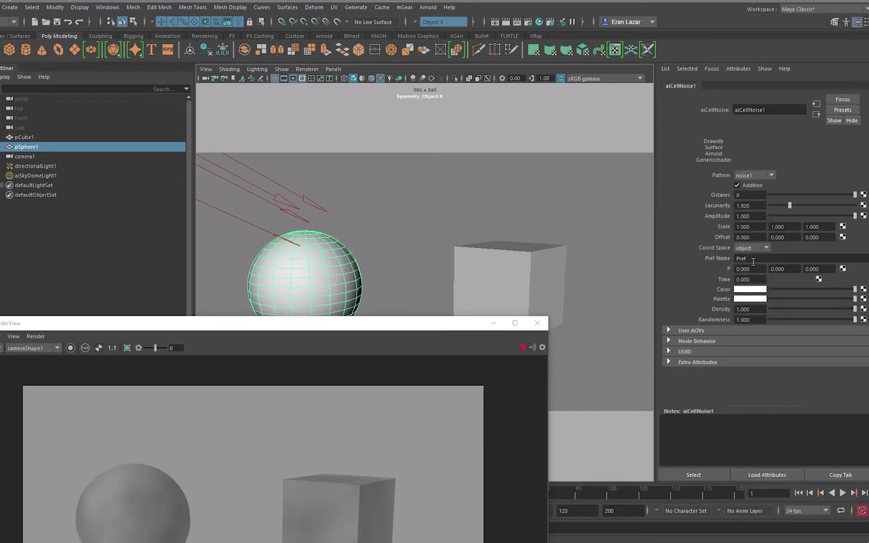
Set the cell noise pattern to worley2 after trying cell2 and worley1.
{"action": "left_click", "coordinate": [754, 175]}
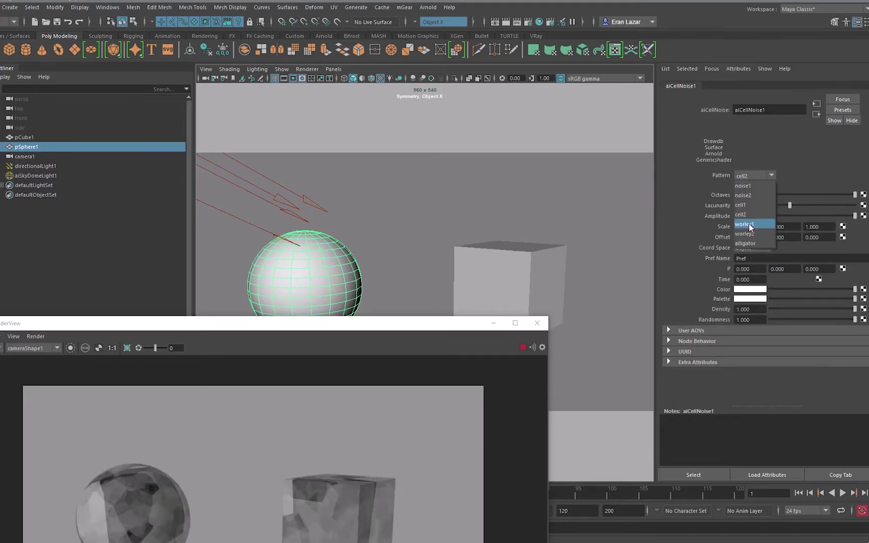
{"action": "left_click", "coordinate": [750, 223]}
{"action": "left_click", "coordinate": [754, 176]}
{"action": "left_click", "coordinate": [756, 235]}
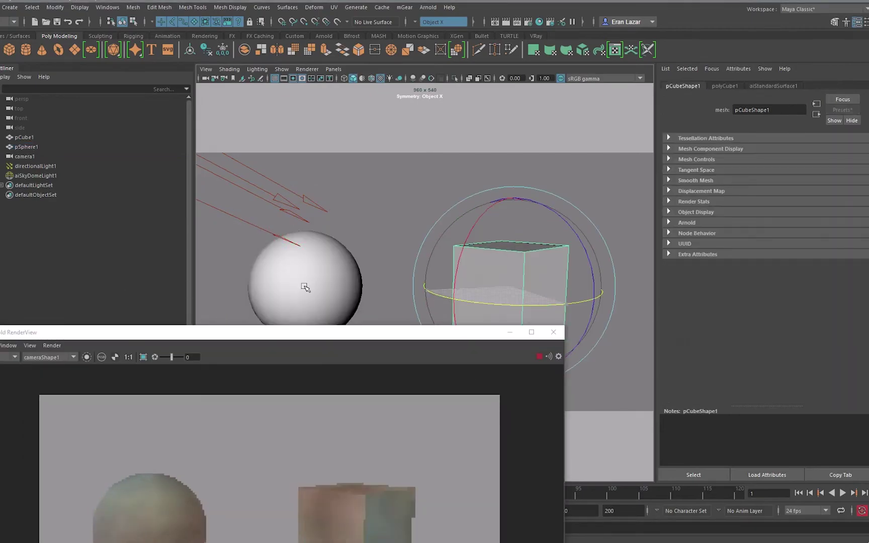
Adjust the sphere in the camera view, select the directional light, and save the Test_Ball_Cube.ma scene.
{"action": "left_click_drag", "start_coordinate": [304, 287], "coordinate": [426, 326]}
{"action": "left_click", "coordinate": [304, 282]}
{"action": "left_click", "coordinate": [301, 206]}
{"action": "key", "text": "ctrl+s"}
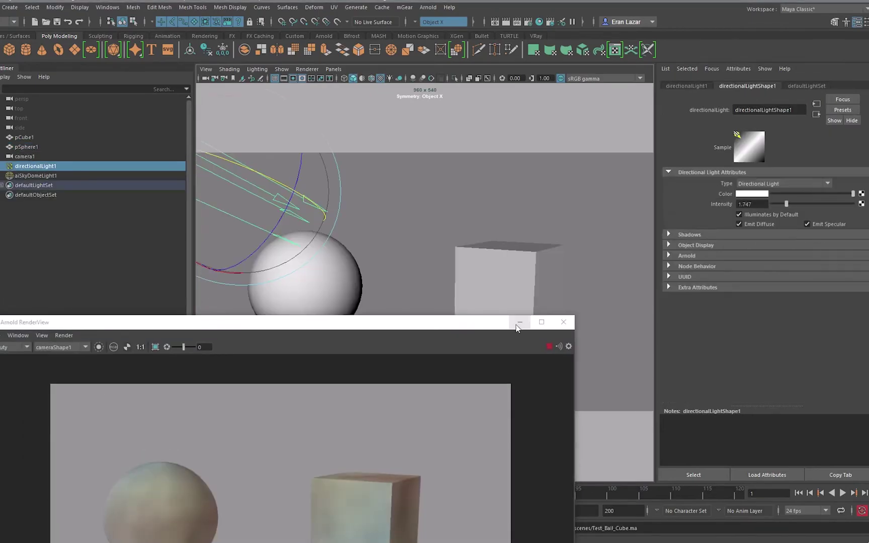
Create a render setup layer named Color_Layer and add a collection to it.
{"action": "left_click", "coordinate": [550, 21]}
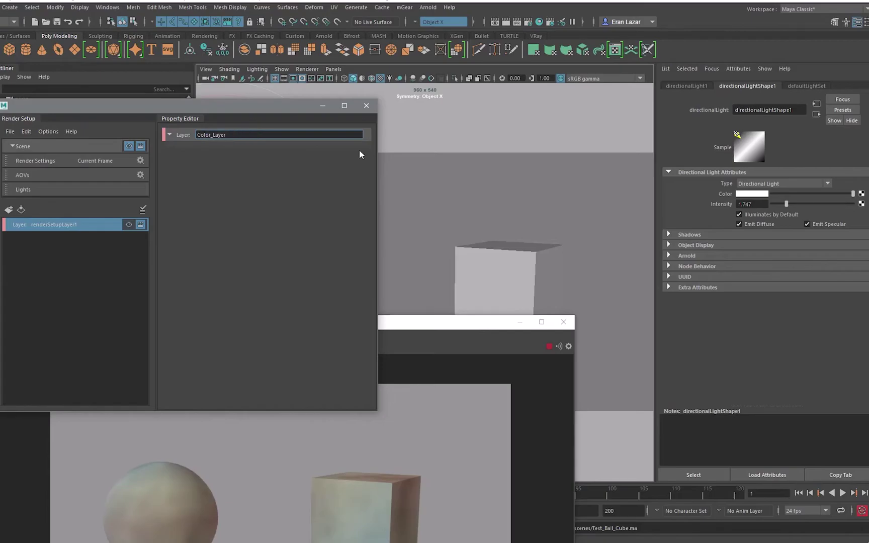
{"action": "key", "text": "Return"}
{"action": "right_click", "coordinate": [86, 224]}
{"action": "right_click", "coordinate": [93, 228]}
{"action": "left_click", "coordinate": [120, 252]}
Name the new collection Color and add pCube1 and pSphere1 to it.
{"action": "left_click_drag", "start_coordinate": [261, 105], "coordinate": [754, 87]}
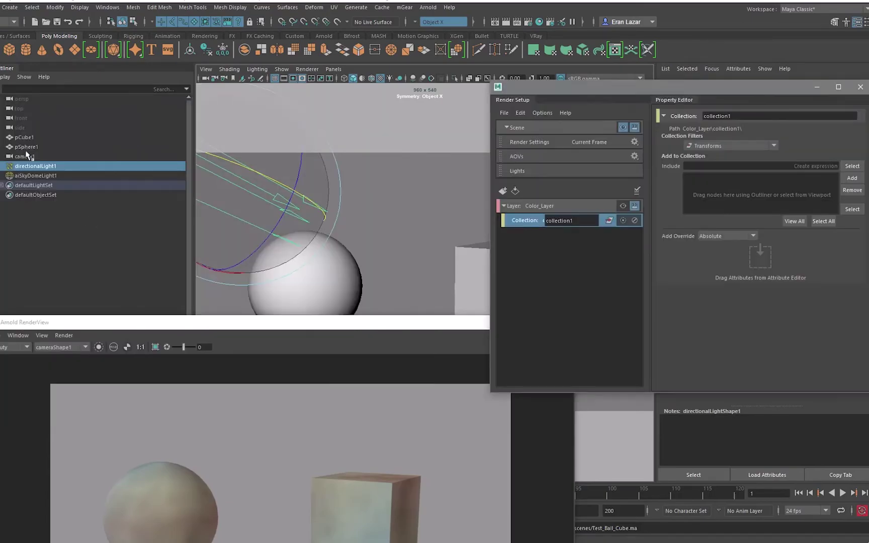
{"action": "left_click", "coordinate": [25, 149]}
{"action": "left_click", "coordinate": [23, 130]}
{"action": "left_click_drag", "start_coordinate": [25, 137], "coordinate": [31, 148]}
{"action": "middle_click_drag", "start_coordinate": [34, 149], "coordinate": [734, 200]}
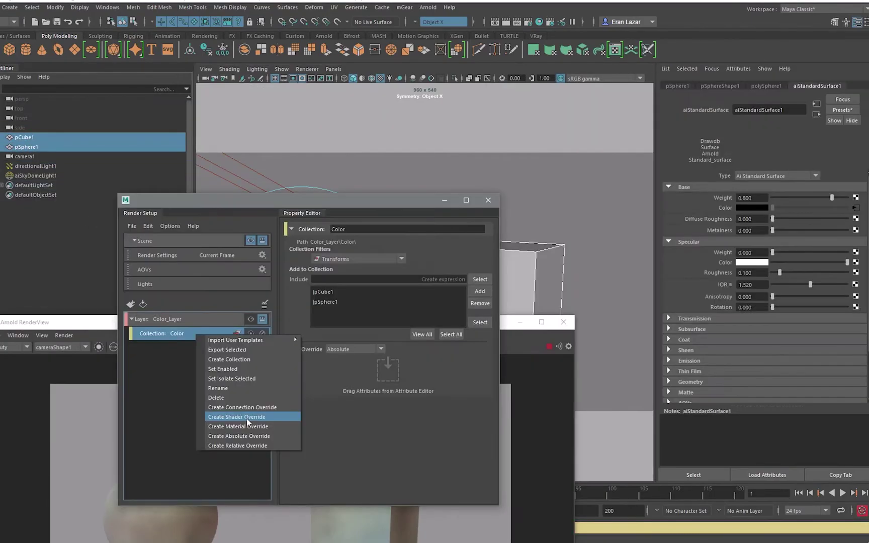
Create a shader override in the Color collection that uses aiStandardSurface1.
{"action": "left_click", "coordinate": [246, 419]}
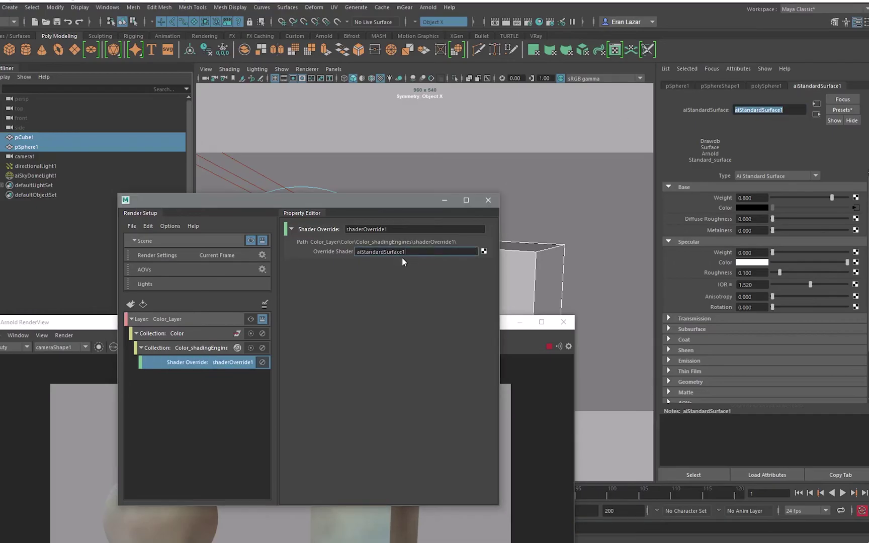
{"action": "key", "text": "Return"}
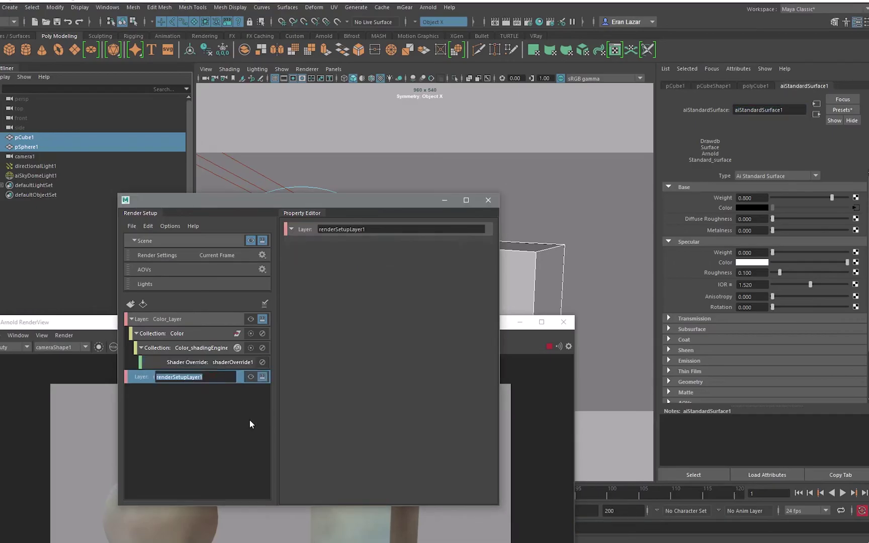
Create a second render setup layer named Toon_Line and add a collection named Line to it.
{"action": "type", "text": "Toon_Line"}
{"action": "key", "text": "Return"}
{"action": "right_click", "coordinate": [195, 376]}
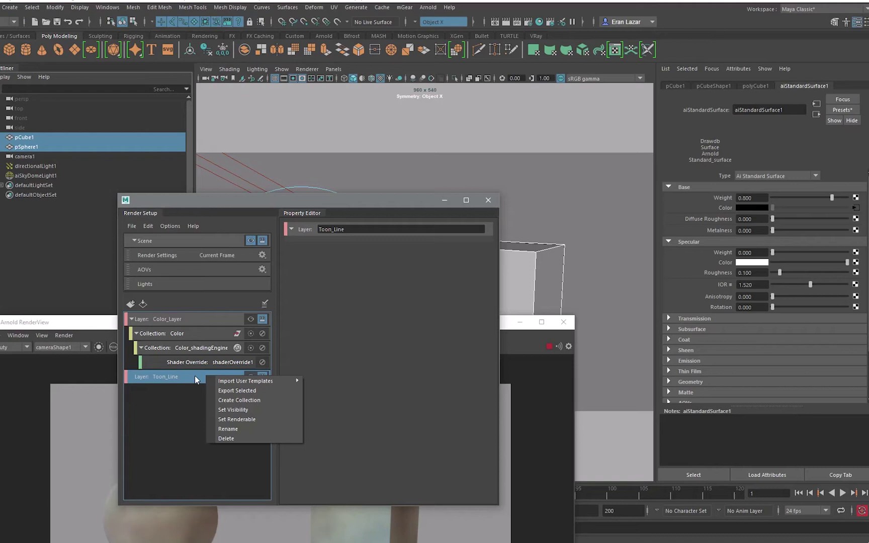
{"action": "left_click", "coordinate": [249, 401]}
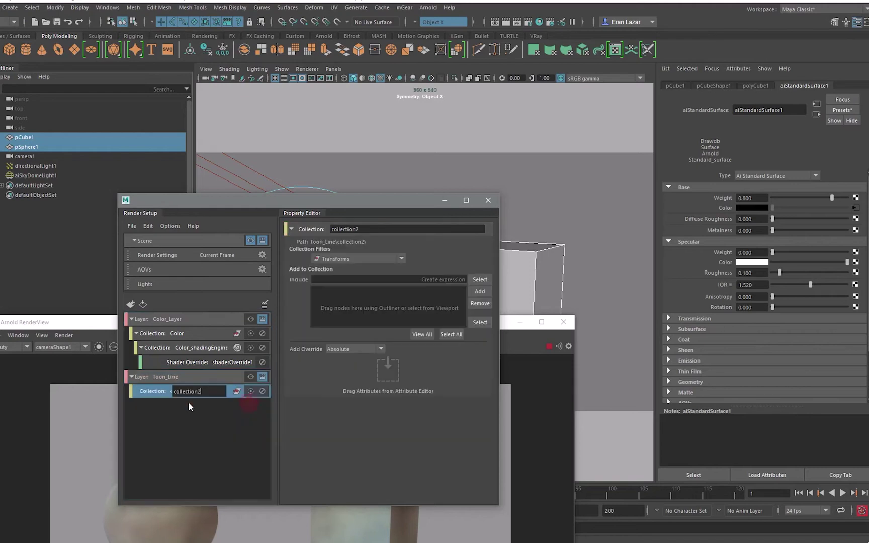
{"action": "type", "text": "Line"}
{"action": "key", "text": "Return"}
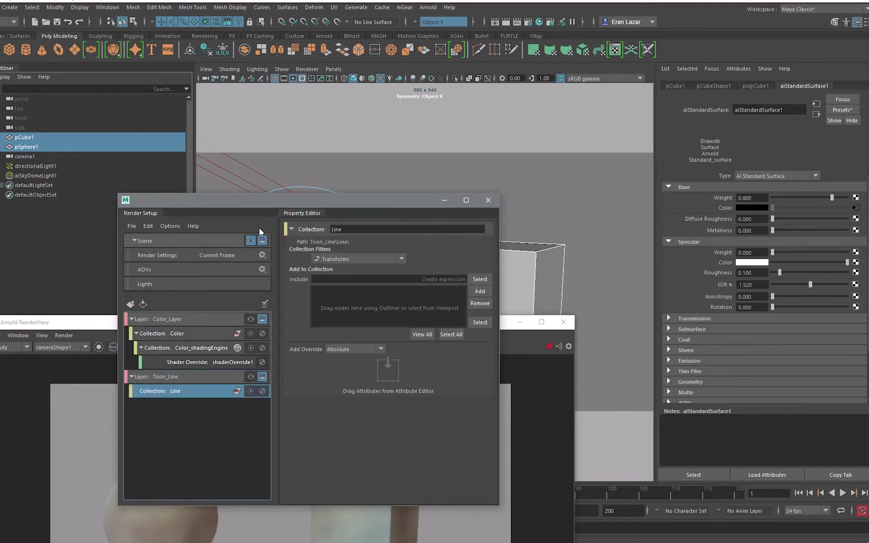
Add pCube1 and pSphere1 to the Line collection of the Toon_Line layer.
{"action": "mouse_move", "coordinate": [22, 141]}
{"action": "left_mouse_down"}
{"action": "mouse_move", "coordinate": [29, 155]}
{"action": "mouse_move", "coordinate": [25, 143]}
{"action": "left_mouse_up"}
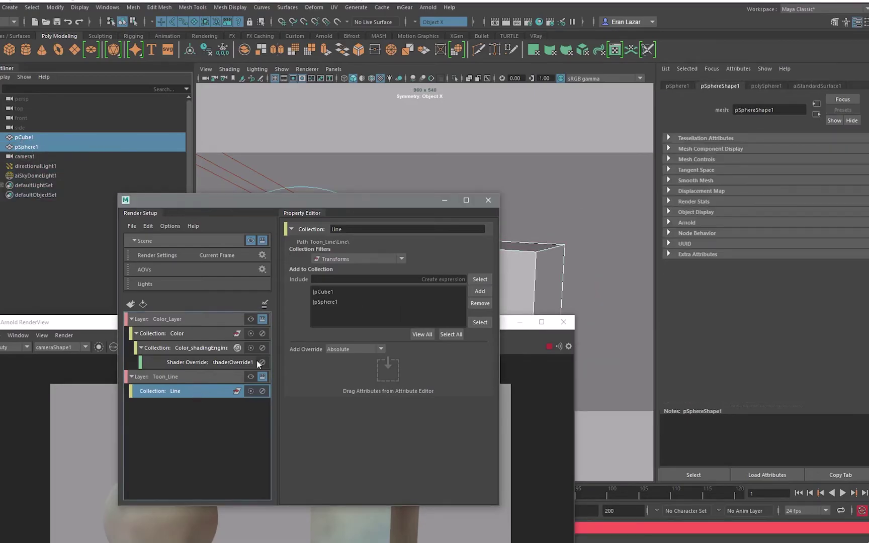
{"action": "left_click_drag", "start_coordinate": [226, 199], "coordinate": [127, 248]}
{"action": "right_click", "coordinate": [96, 438]}
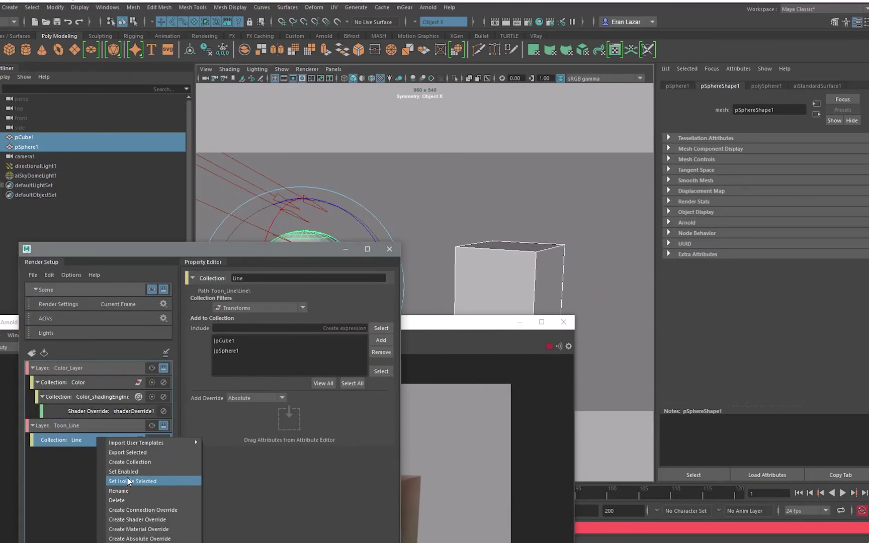
Assign a new material to the cube and change its type to Ai Toon.
{"action": "left_click", "coordinate": [495, 279]}
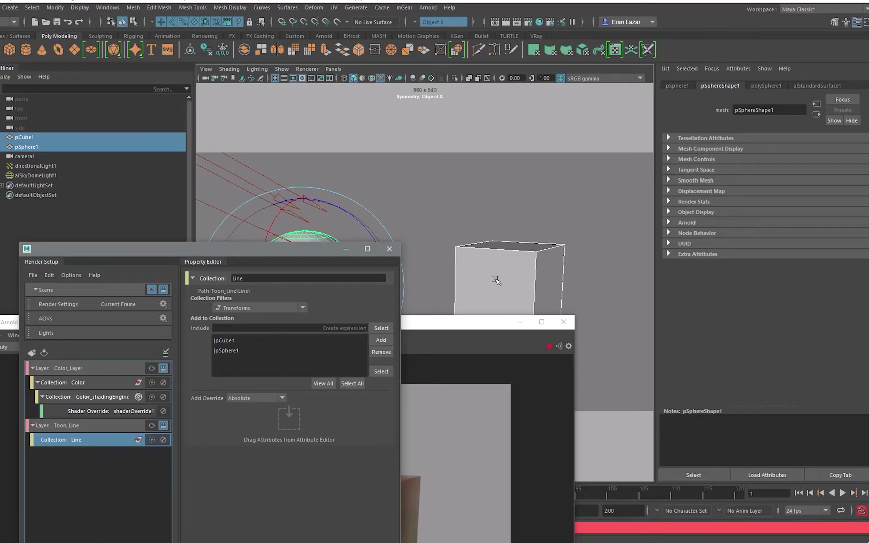
{"action": "left_click", "coordinate": [496, 279]}
{"action": "right_click_drag", "start_coordinate": [495, 279], "coordinate": [570, 493]}
{"action": "left_click", "coordinate": [770, 236]}
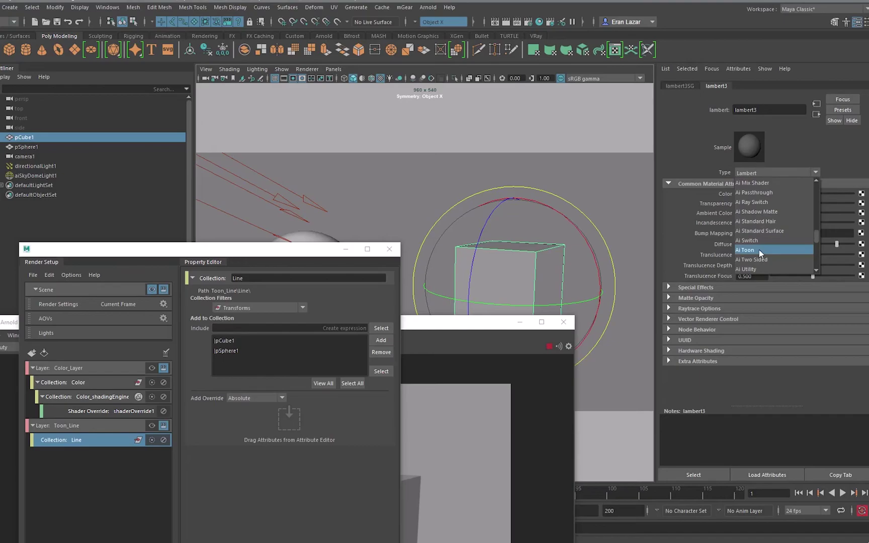
{"action": "left_click", "coordinate": [759, 249]}
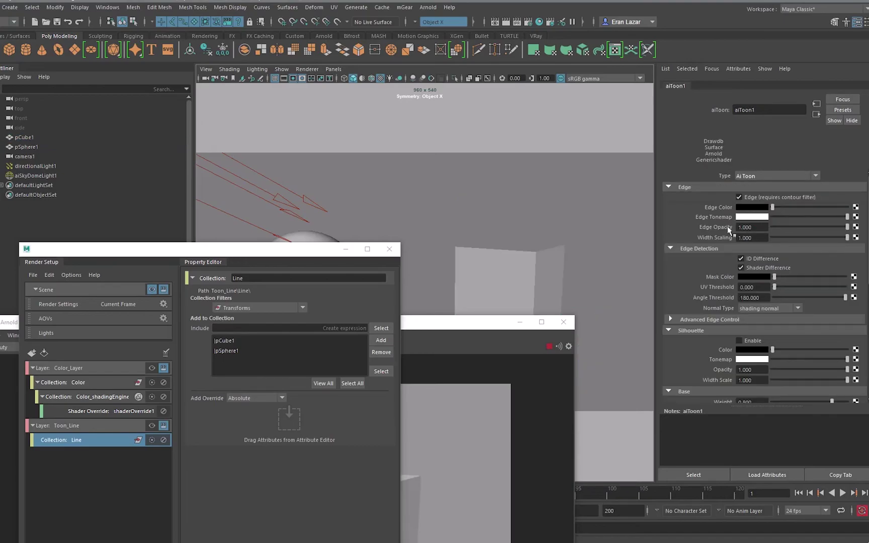
Set the Arnold render filter to contour with a width of 10 in the render settings.
{"action": "left_click", "coordinate": [528, 22]}
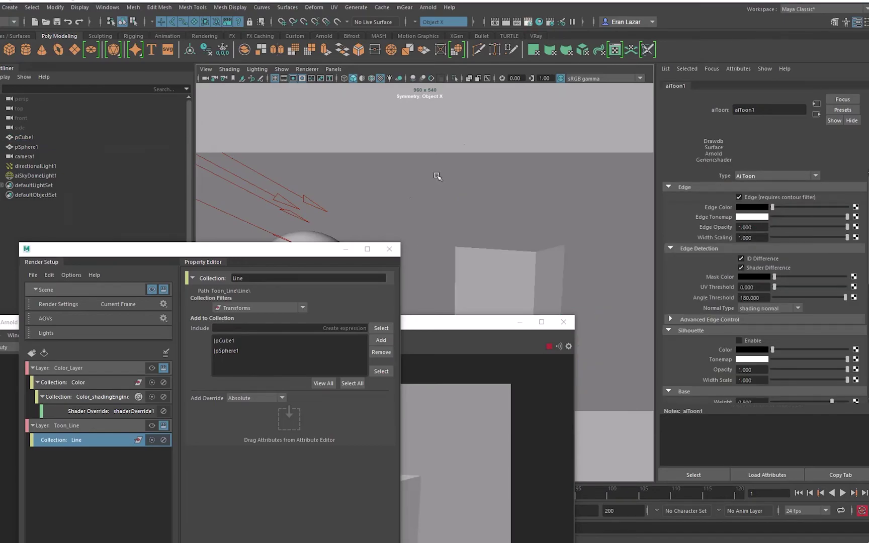
{"action": "left_click", "coordinate": [126, 152]}
{"action": "left_click", "coordinate": [96, 299]}
{"action": "left_click", "coordinate": [174, 308]}
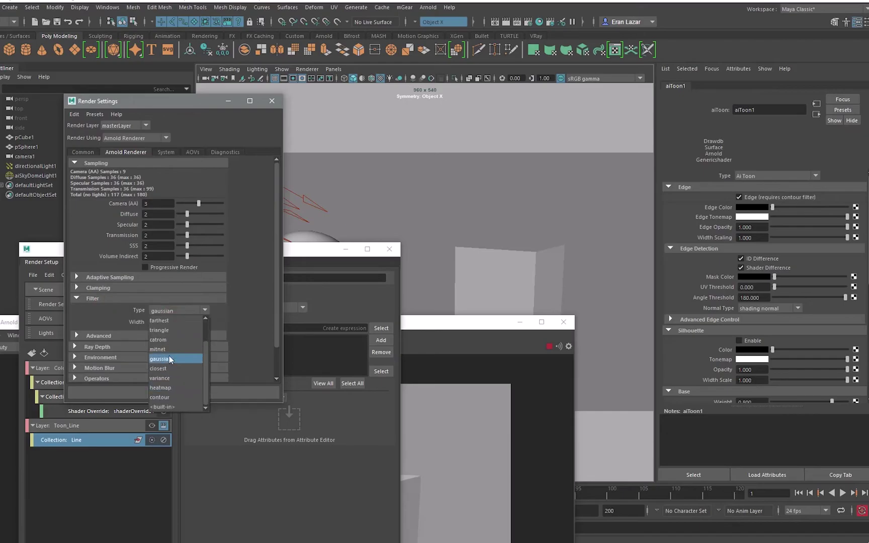
{"action": "left_click", "coordinate": [174, 393]}
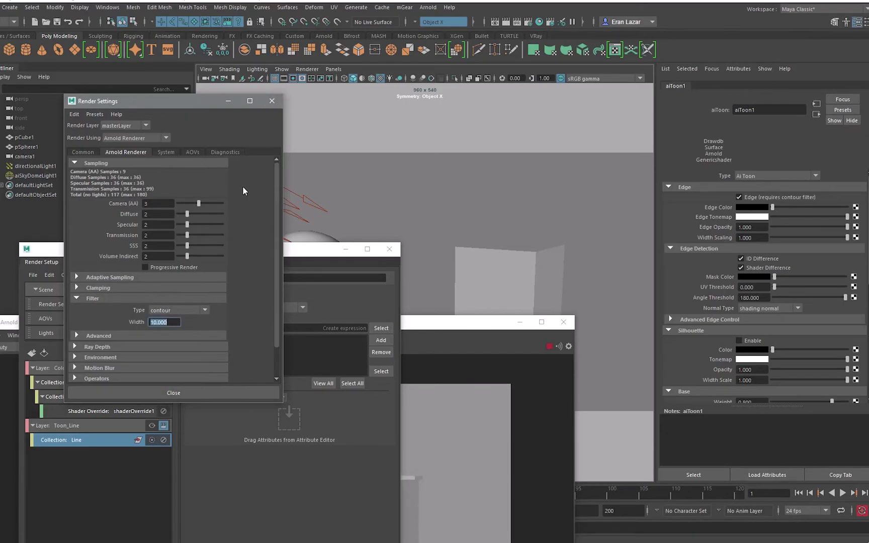
Map a new aiCellNoise to the toon shader's width scaling, connecting outColorR to edgeWidthScale and silhouetteWidthScale.
{"action": "left_click", "coordinate": [855, 237]}
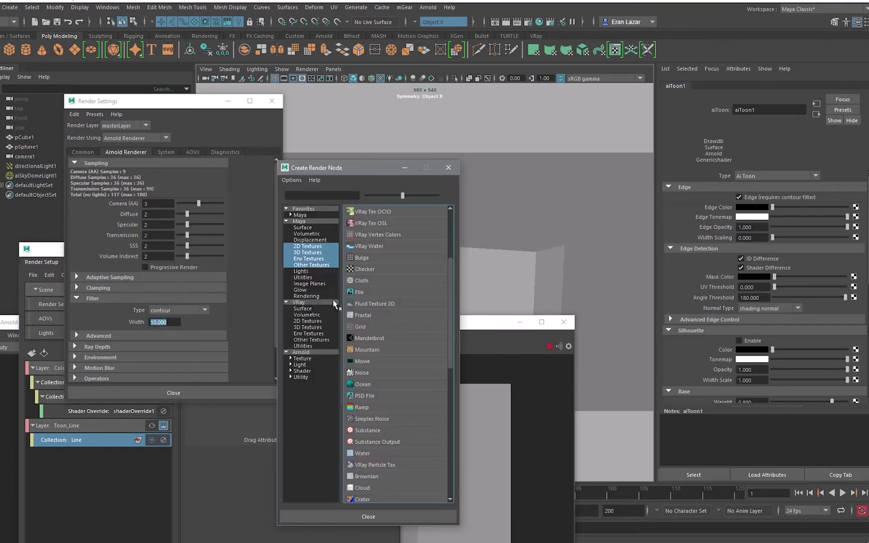
{"action": "left_click", "coordinate": [308, 365]}
{"action": "left_click", "coordinate": [378, 276]}
{"action": "left_click", "coordinate": [533, 327]}
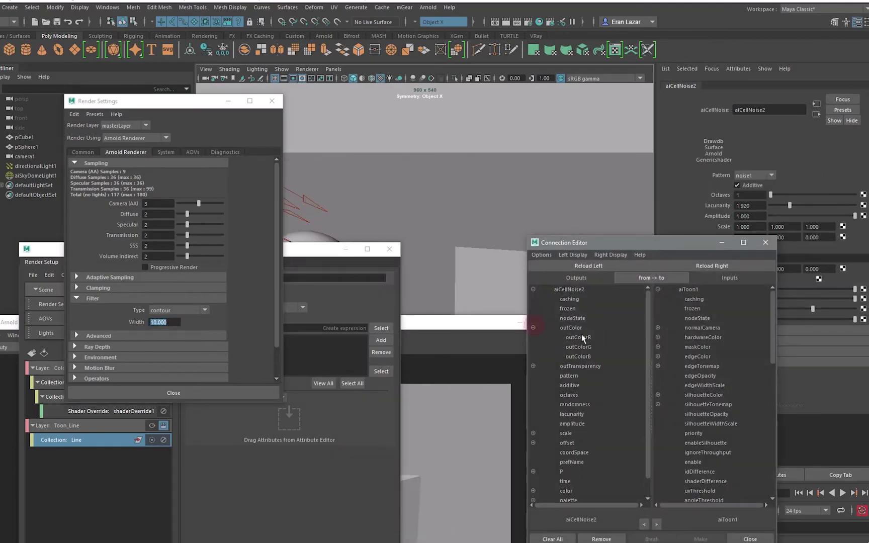
{"action": "left_click", "coordinate": [581, 337]}
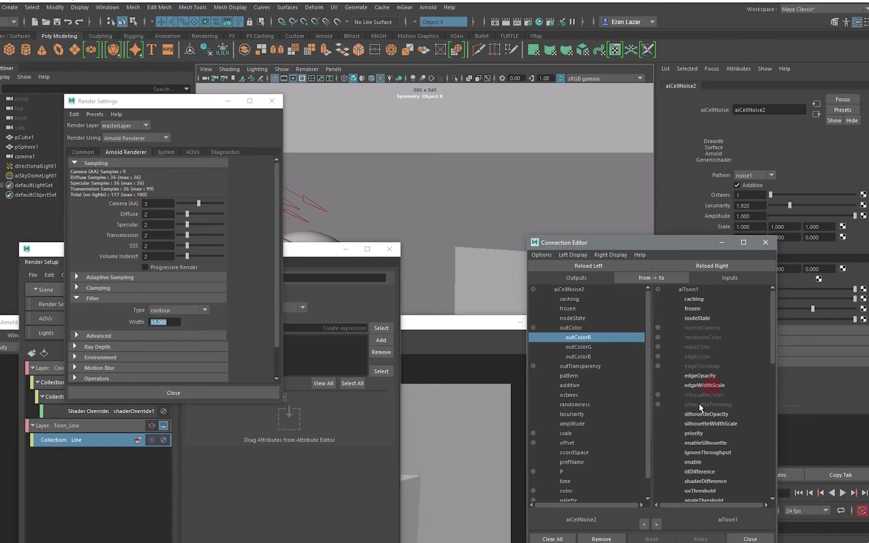
{"action": "left_click", "coordinate": [704, 385]}
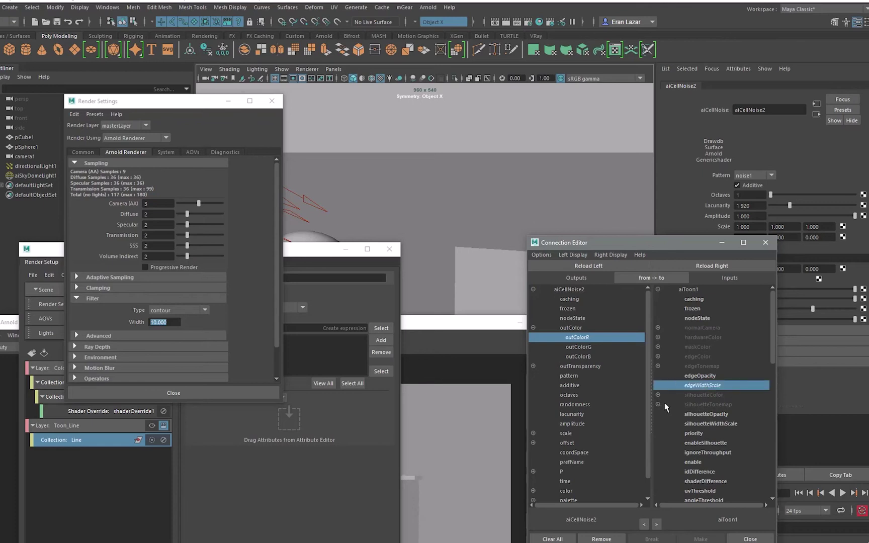
{"action": "left_click", "coordinate": [765, 243]}
Set the toon line's cell noise pattern to worley2 and its octaves to 8.
{"action": "left_click", "coordinate": [754, 175]}
{"action": "left_click", "coordinate": [752, 234]}
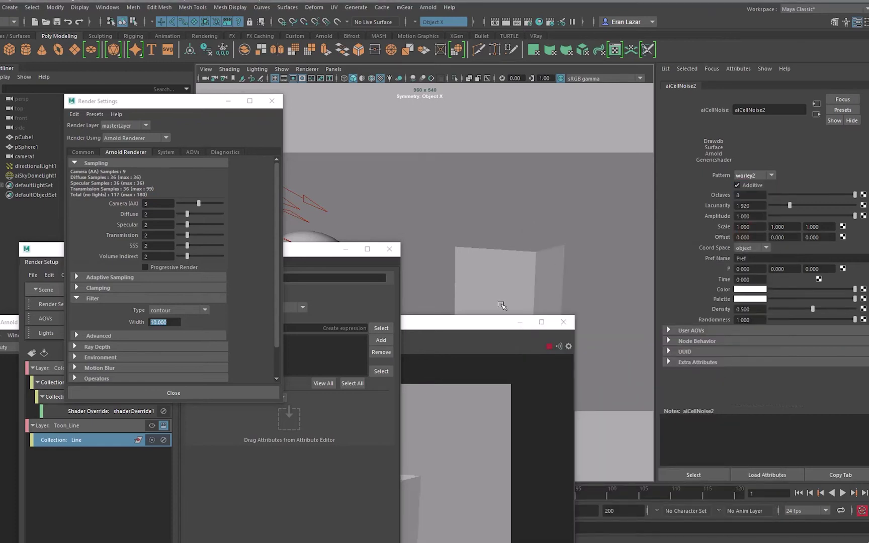
Bring the render preview into view and set the sky dome light's camera visibility to 0.
{"action": "left_click_drag", "start_coordinate": [467, 327], "coordinate": [523, 221]}
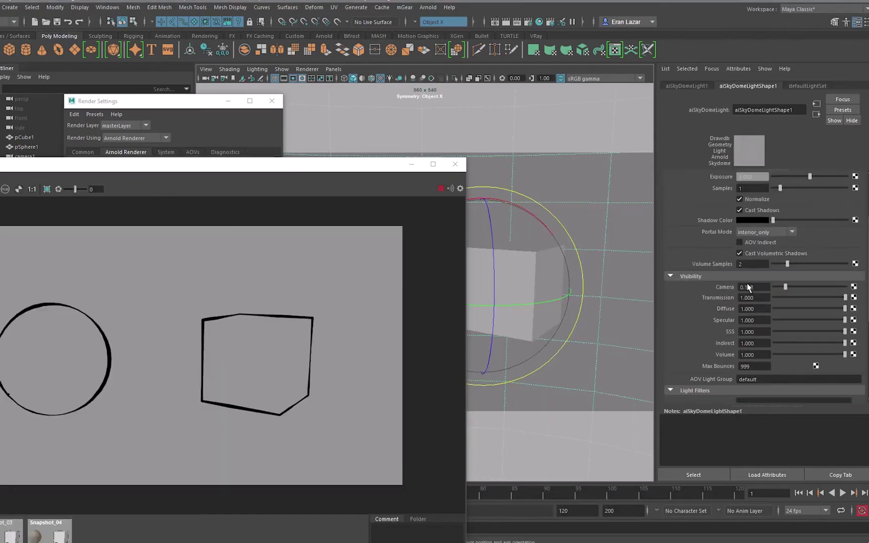
{"action": "left_click_drag", "start_coordinate": [748, 287], "coordinate": [671, 280]}
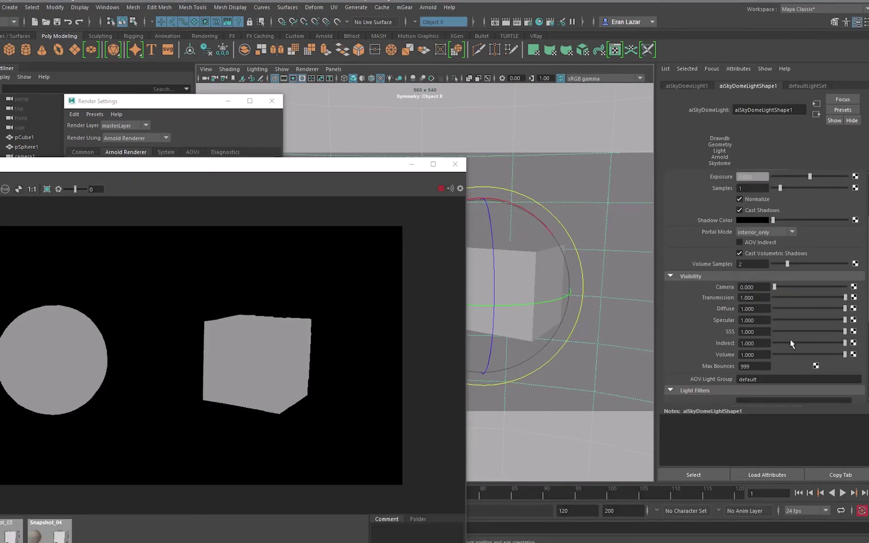
Set the cube's aiToon1 transmission weight to 1 and its IOR to 1.
{"action": "left_click", "coordinate": [537, 258]}
{"action": "left_click", "coordinate": [789, 85]}
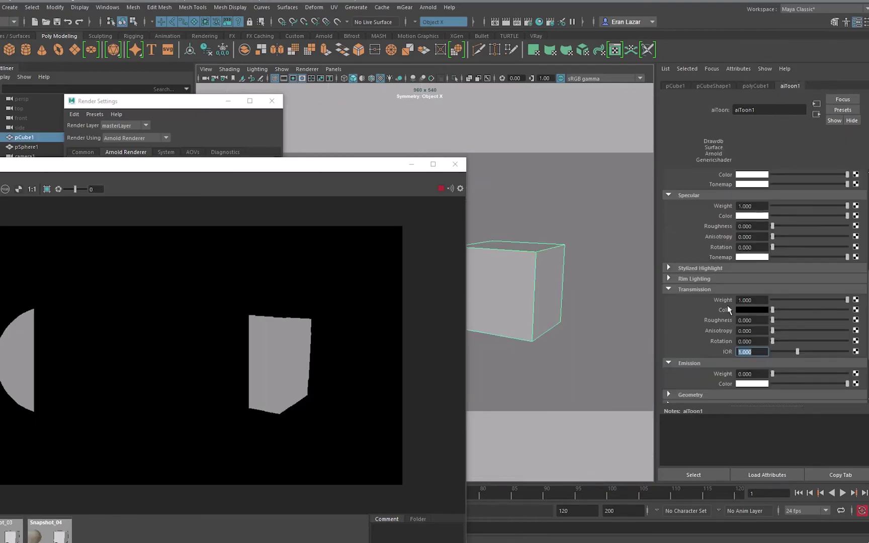
Check the alpha channel of the toon outline render and return to the color view.
{"action": "left_click", "coordinate": [18, 188]}
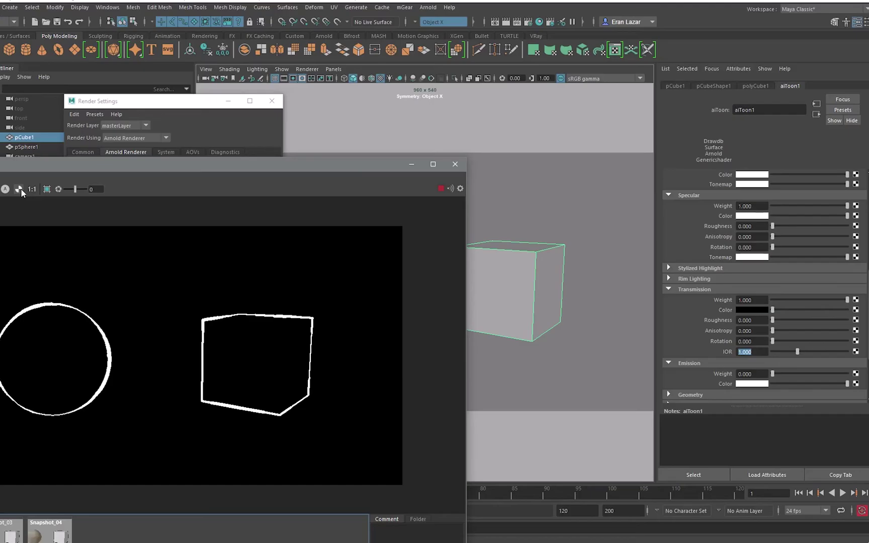
{"action": "left_click", "coordinate": [5, 189]}
Set aiToon1's edge color to white and check the outline's alpha channel in the render.
{"action": "left_click_drag", "start_coordinate": [345, 168], "coordinate": [424, 134]}
{"action": "scroll", "coordinate": [714, 259], "scroll_direction": "up", "scroll_amount": 4}
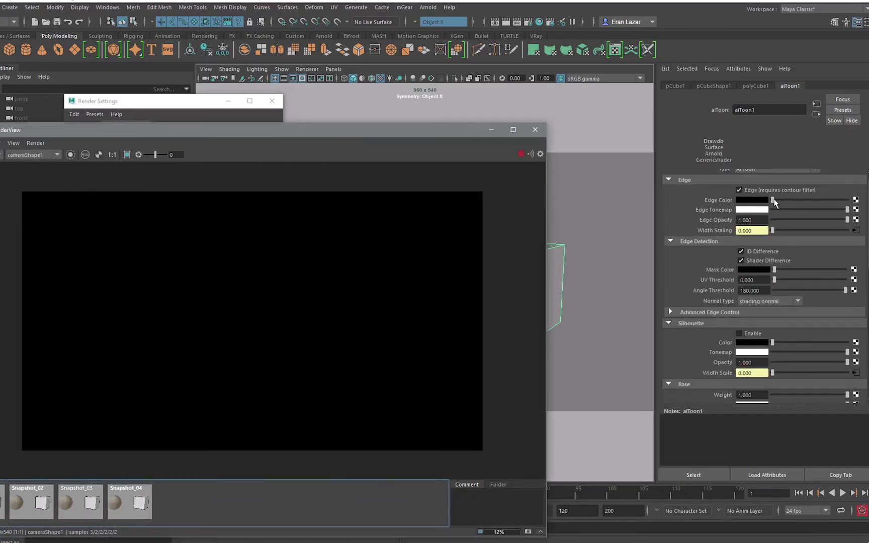
{"action": "left_click_drag", "start_coordinate": [773, 200], "coordinate": [847, 200]}
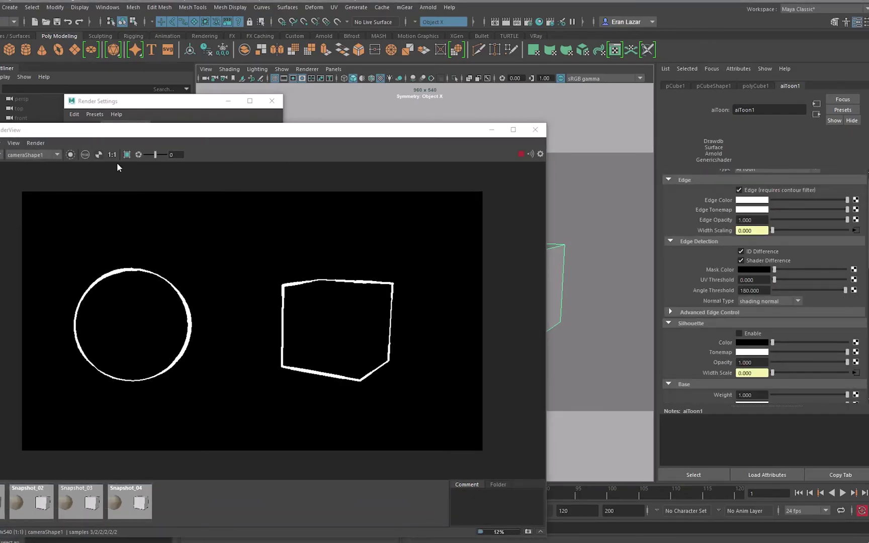
{"action": "left_click", "coordinate": [98, 154]}
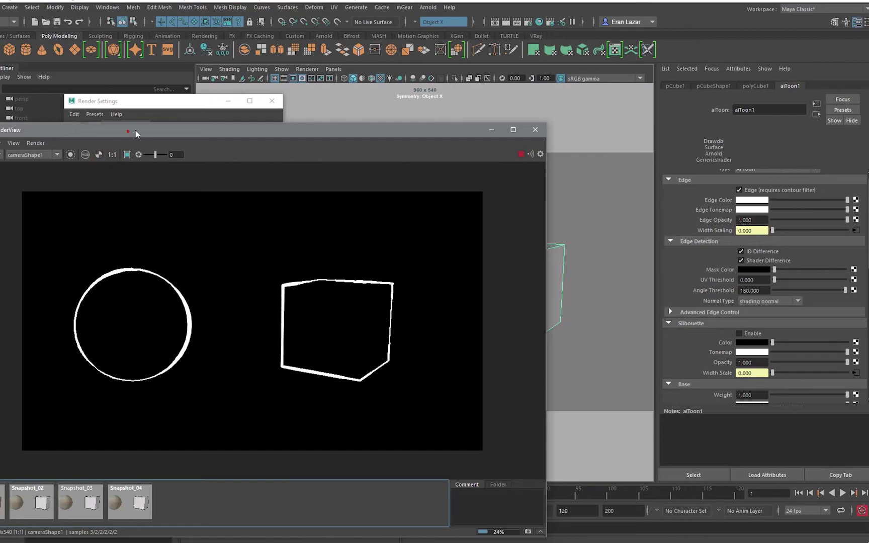
{"action": "left_click_drag", "start_coordinate": [136, 130], "coordinate": [176, 123]}
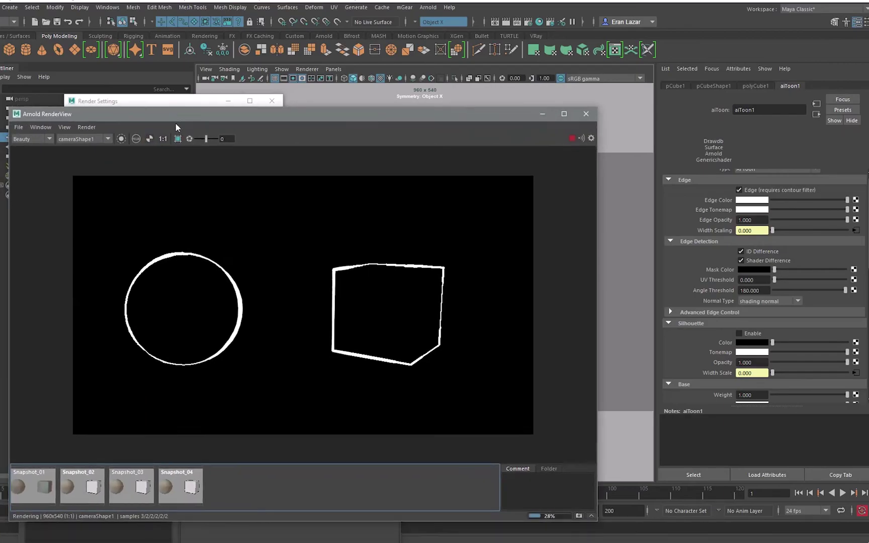
Set the edge width's cell noise scale to 3 in X and 5 in Y, and store a snapshot of the render.
{"action": "left_click", "coordinate": [855, 231]}
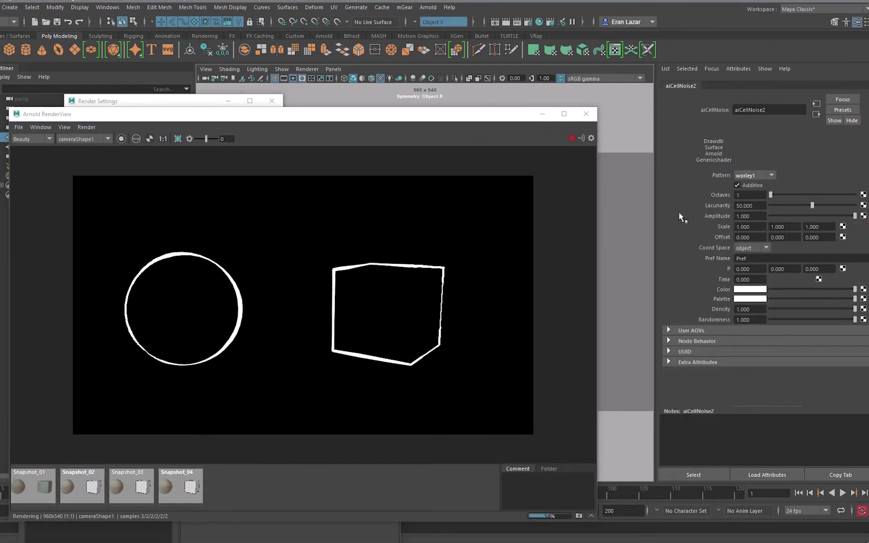
{"action": "double_click", "coordinate": [750, 226]}
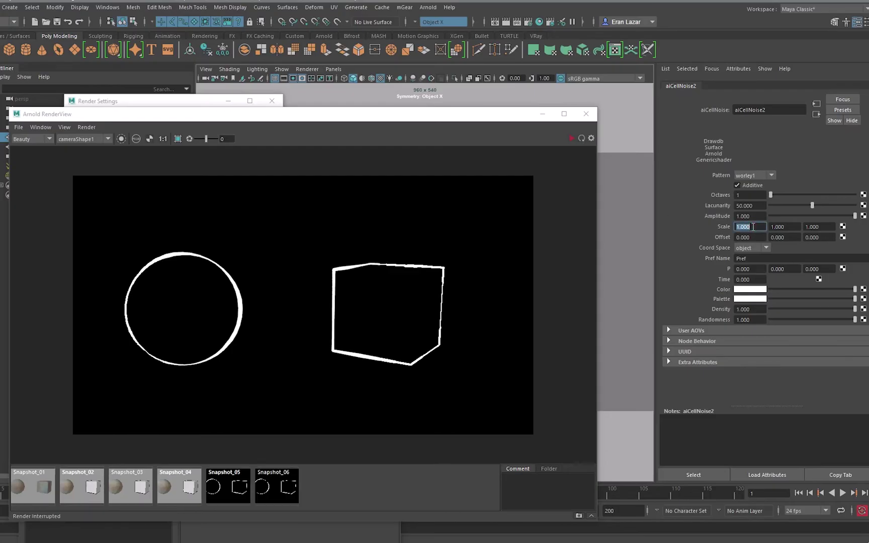
{"action": "type", "text": "3"}
{"action": "double_click", "coordinate": [791, 229]}
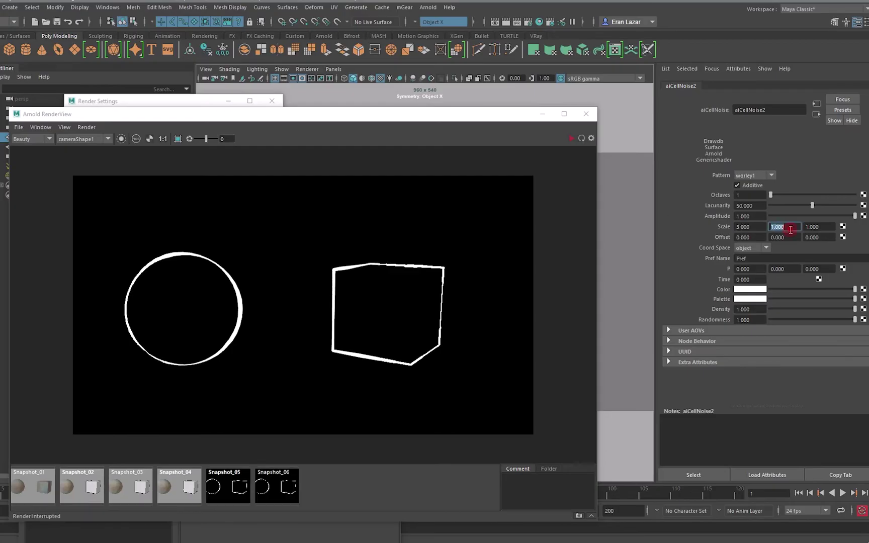
{"action": "left_click", "coordinate": [570, 138]}
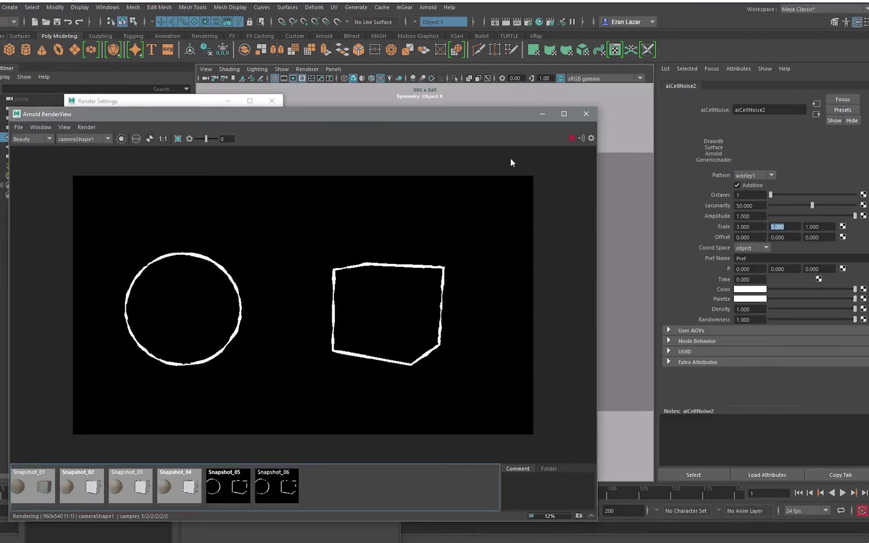
{"action": "left_click", "coordinate": [579, 516]}
{"action": "left_click", "coordinate": [332, 492]}
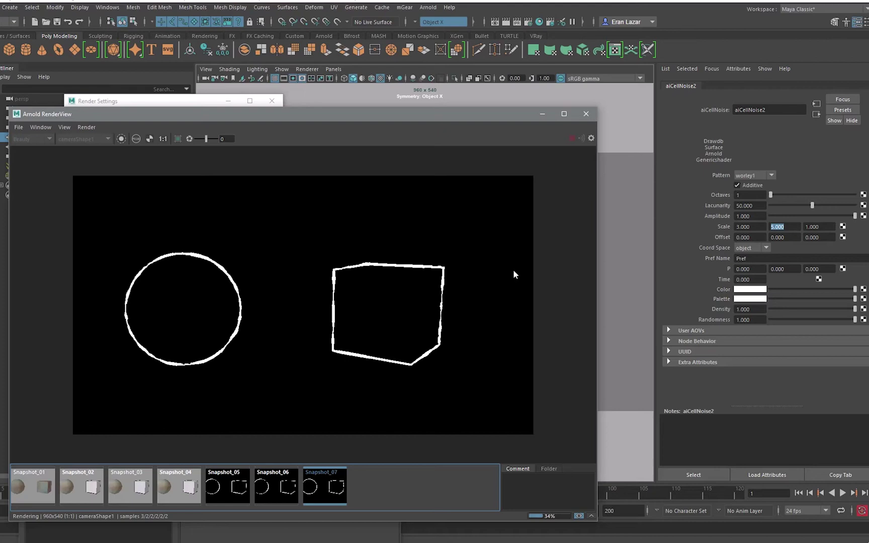
Try a Y scale of 10 for the cell noise and compare the outline with the stored snapshot.
{"action": "double_click", "coordinate": [787, 225]}
{"action": "type", "text": "10"}
{"action": "key", "text": "Return"}
{"action": "left_click", "coordinate": [579, 515]}
{"action": "left_click", "coordinate": [579, 515]}
Set the cell noise scale to 3 in Z and 5 in Y.
{"action": "double_click", "coordinate": [822, 227]}
{"action": "type", "text": "3"}
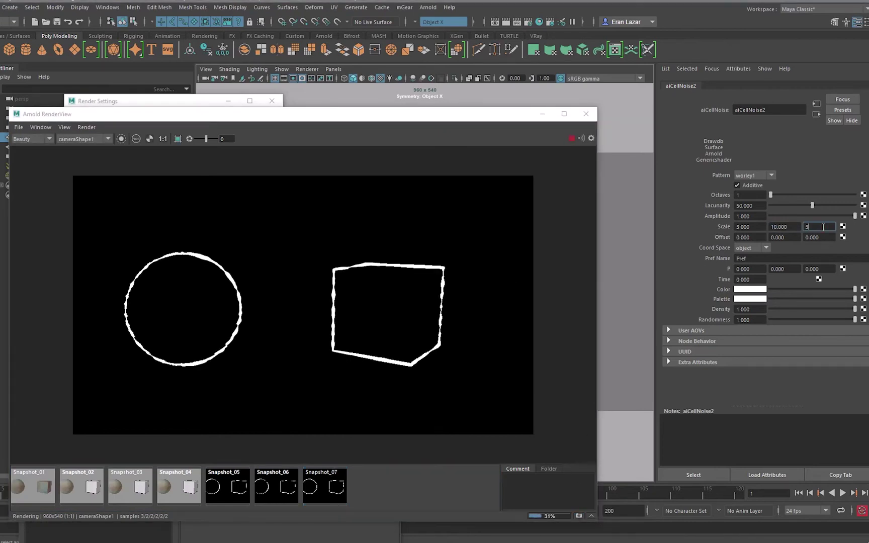
{"action": "key", "text": "Return"}
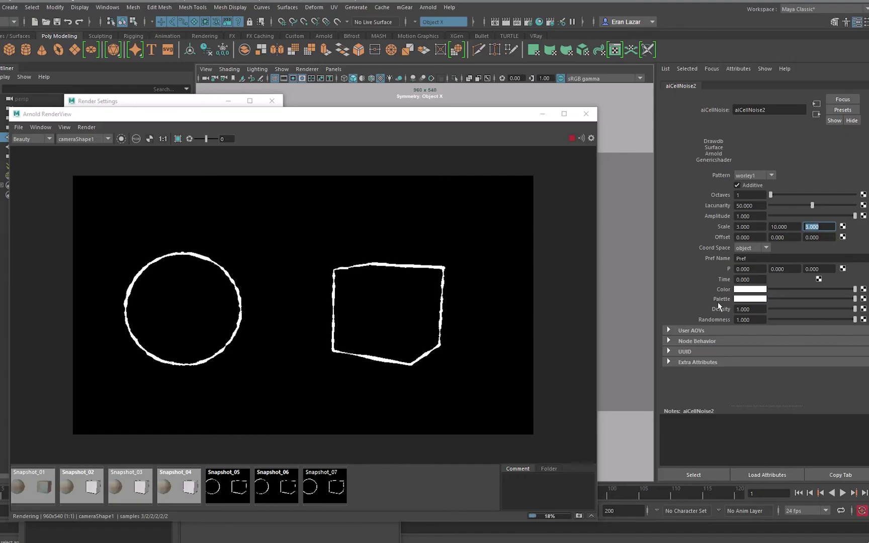
{"action": "double_click", "coordinate": [782, 226]}
{"action": "type", "text": "5"}
{"action": "key", "text": "Return"}
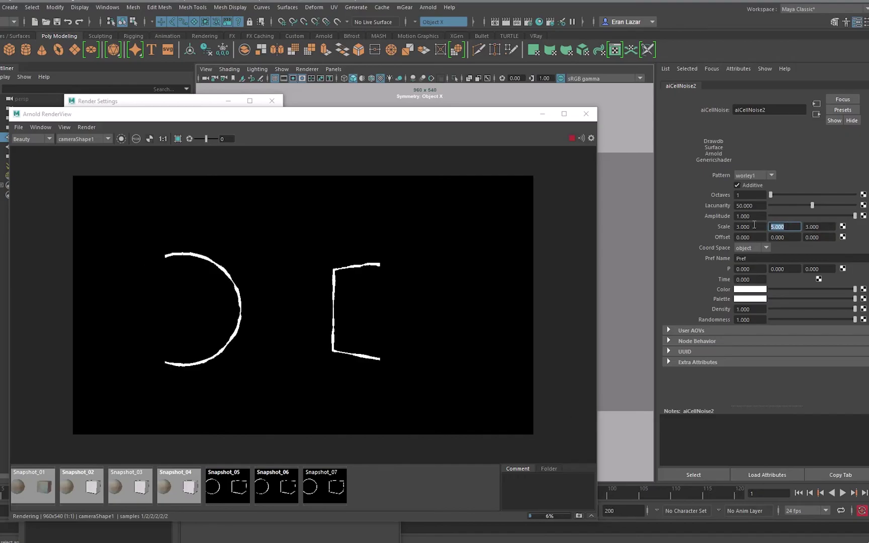
Compare the stored outline snapshots, save the current render as a new snapshot and stop rendering.
{"action": "left_click", "coordinate": [237, 489]}
{"action": "left_click", "coordinate": [312, 491]}
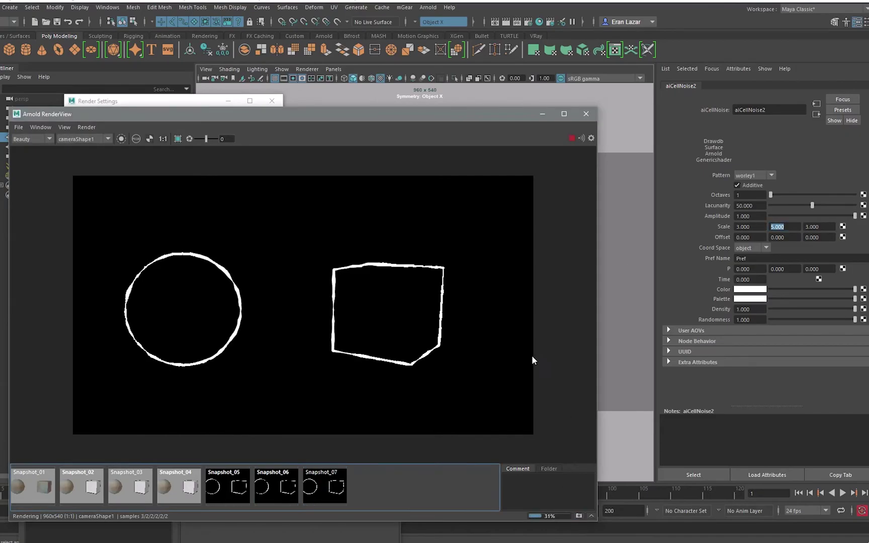
{"action": "left_click_drag", "start_coordinate": [444, 112], "coordinate": [690, 105]}
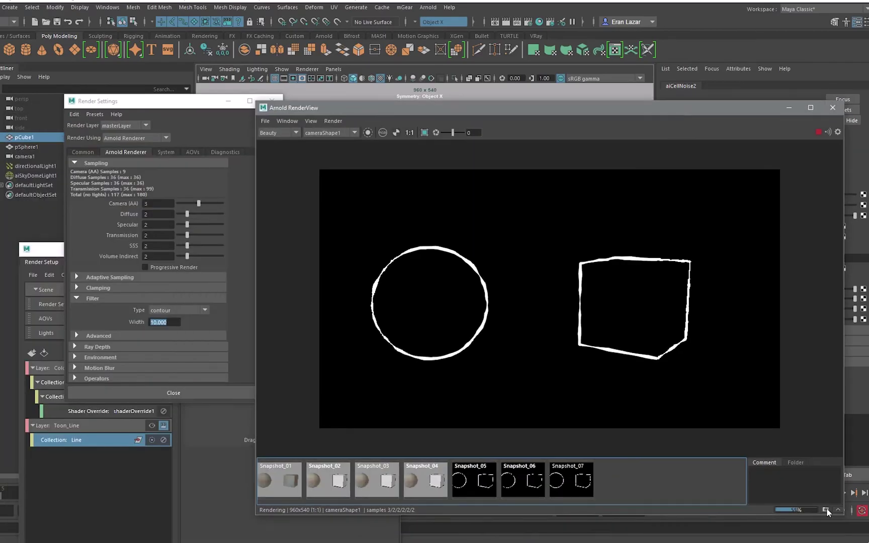
{"action": "left_click", "coordinate": [826, 509]}
{"action": "left_click", "coordinate": [817, 132]}
Arrange the render windows, activate the Toon_Line render layer's visibility and return to the master layer.
{"action": "left_click_drag", "start_coordinate": [177, 104], "coordinate": [521, 26]}
{"action": "left_click_drag", "start_coordinate": [175, 249], "coordinate": [154, 207]}
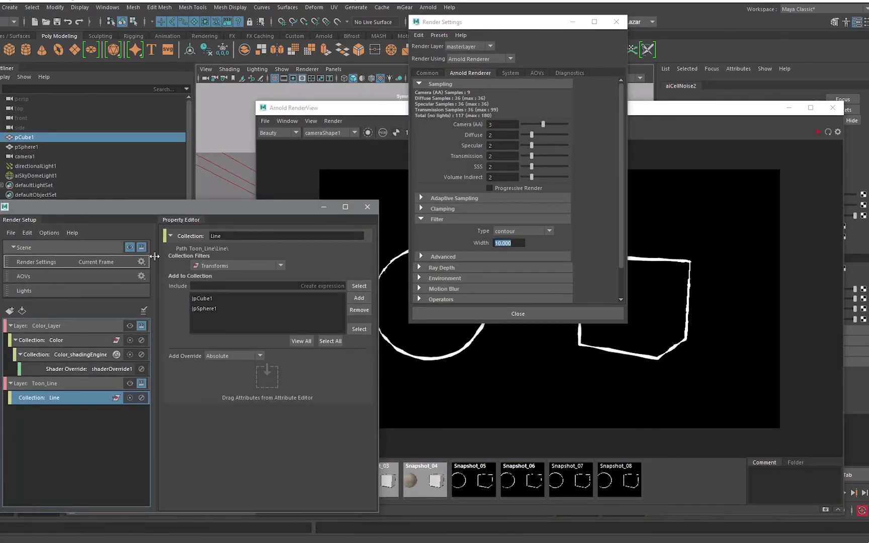
{"action": "left_click", "coordinate": [129, 383]}
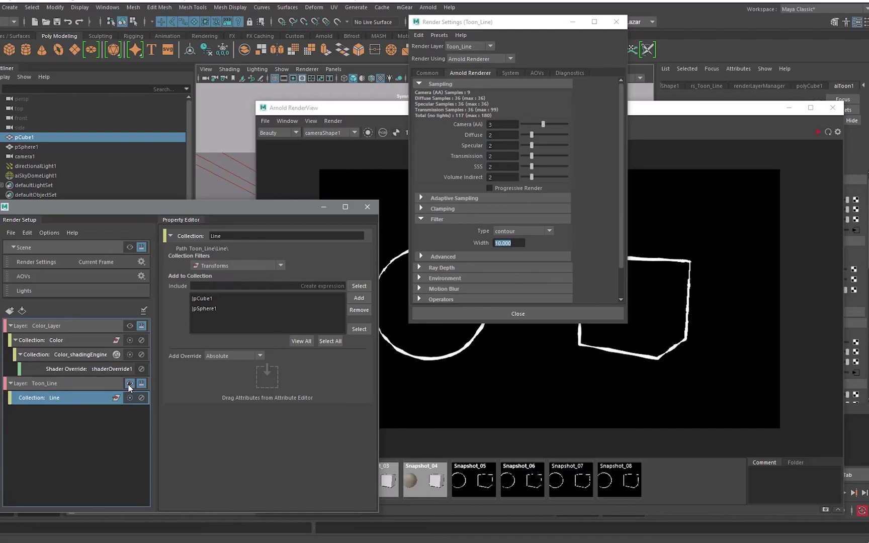
{"action": "left_click", "coordinate": [129, 384]}
{"action": "left_click", "coordinate": [128, 385]}
{"action": "left_click", "coordinate": [79, 383]}
{"action": "left_click", "coordinate": [79, 423]}
{"action": "left_click", "coordinate": [129, 384]}
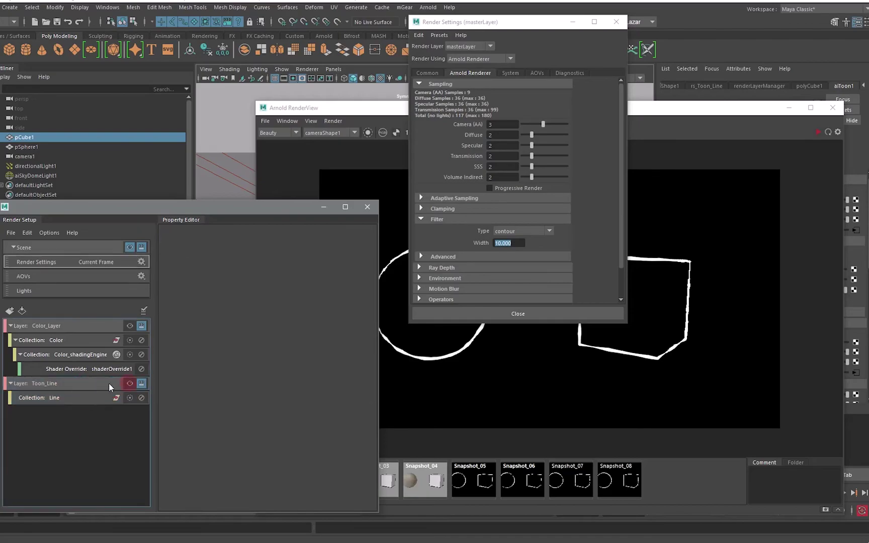
Toggle the Color_Layer render layer's visibility and make Toon_Line the visible render layer.
{"action": "left_click", "coordinate": [130, 326]}
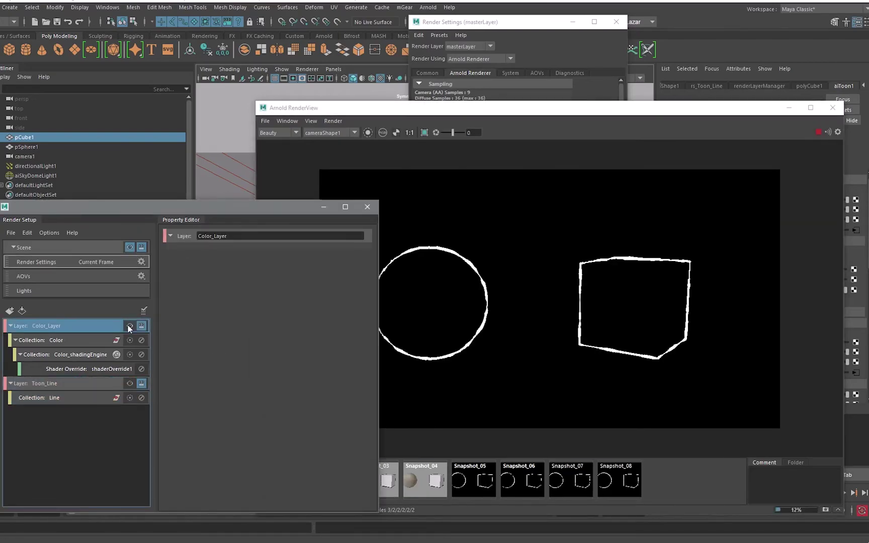
{"action": "left_click", "coordinate": [396, 135]}
{"action": "left_click", "coordinate": [89, 328]}
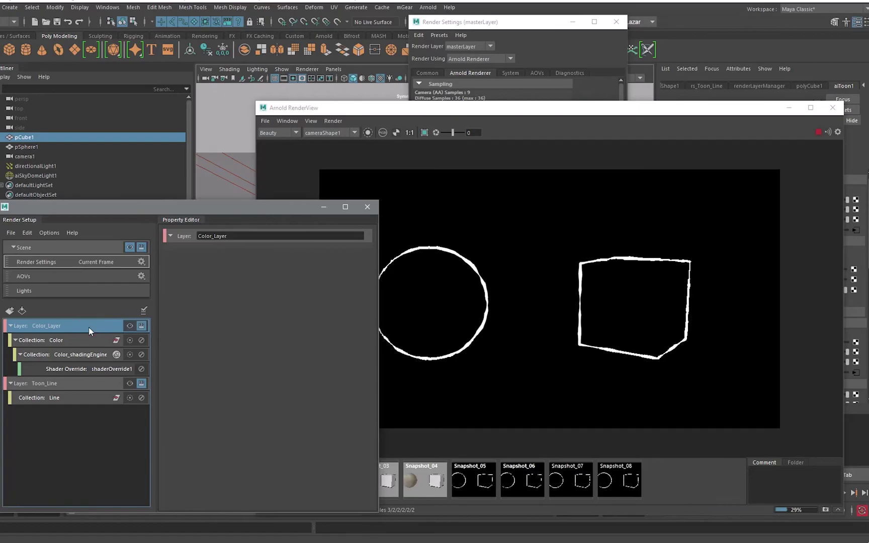
{"action": "left_click", "coordinate": [130, 327]}
{"action": "left_click", "coordinate": [130, 383]}
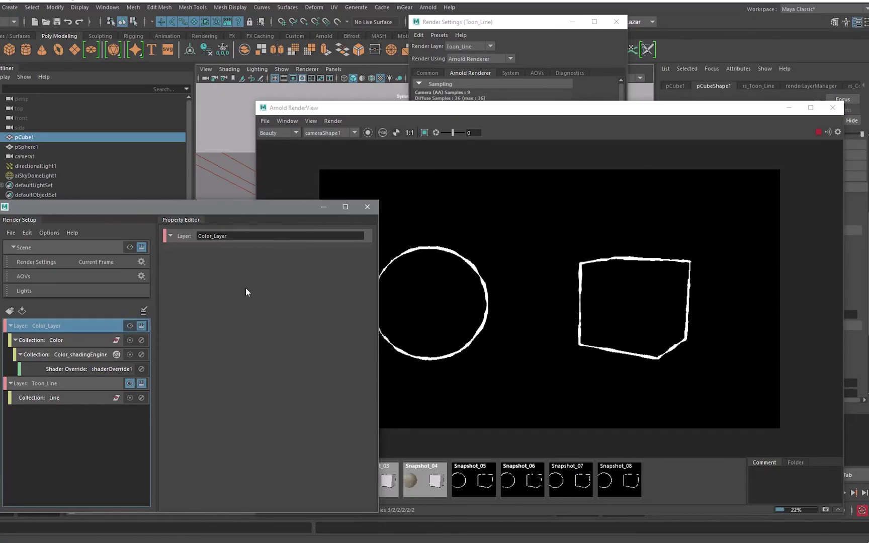
{"action": "left_click", "coordinate": [817, 107]}
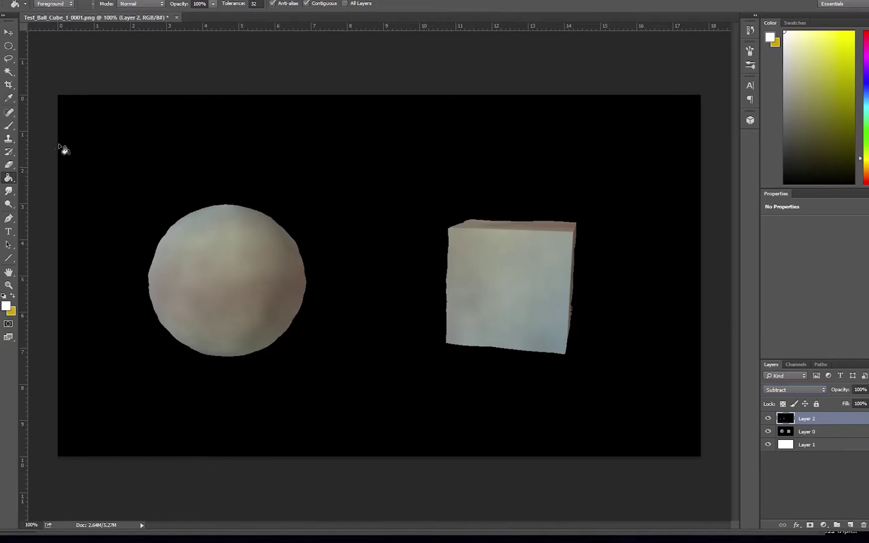
In Photoshop, toggle the visibility of the Subtract-blended Layer 2 to compare the image with and without the line.
{"action": "key", "text": "v"}
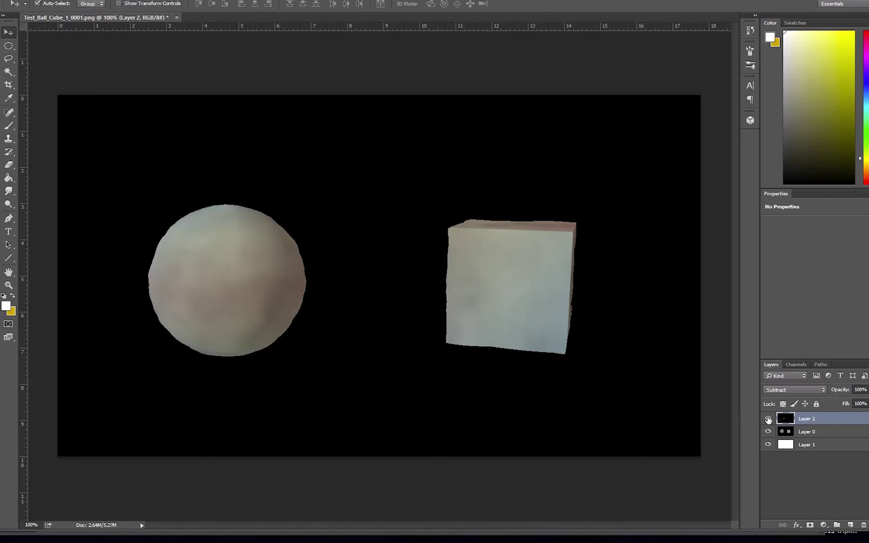
{"action": "left_click", "coordinate": [767, 419]}
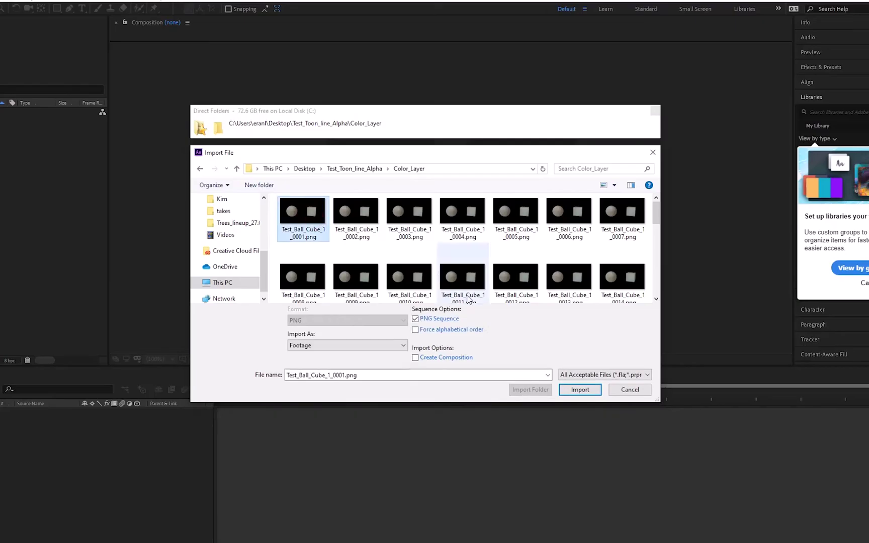
In After Effects, import the Color_Layer PNG sequence starting at Test_Ball_Cube_1_0001.png and create a composition from it.
{"action": "left_click", "coordinate": [578, 389]}
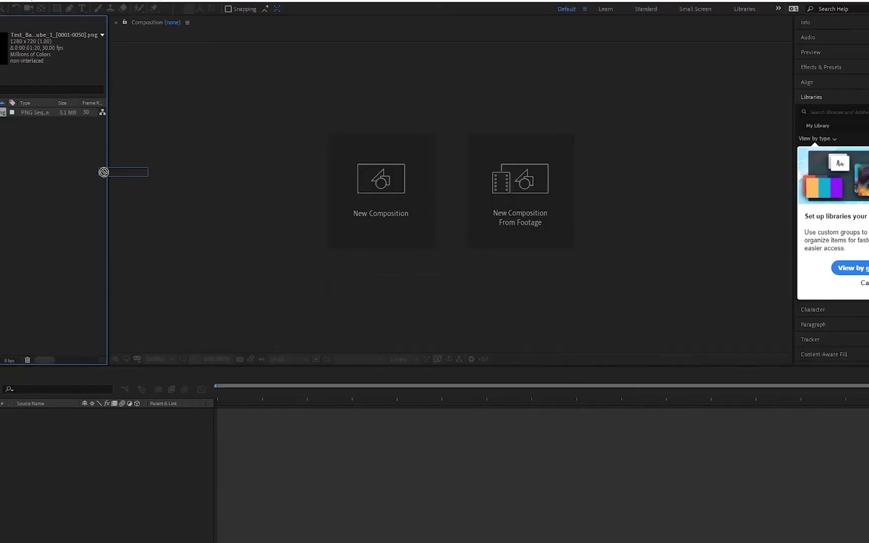
{"action": "left_click_drag", "start_coordinate": [103, 172], "coordinate": [222, 189]}
Import the PNG sequence from the Toon_Line folder into the project.
{"action": "right_click", "coordinate": [11, 162]}
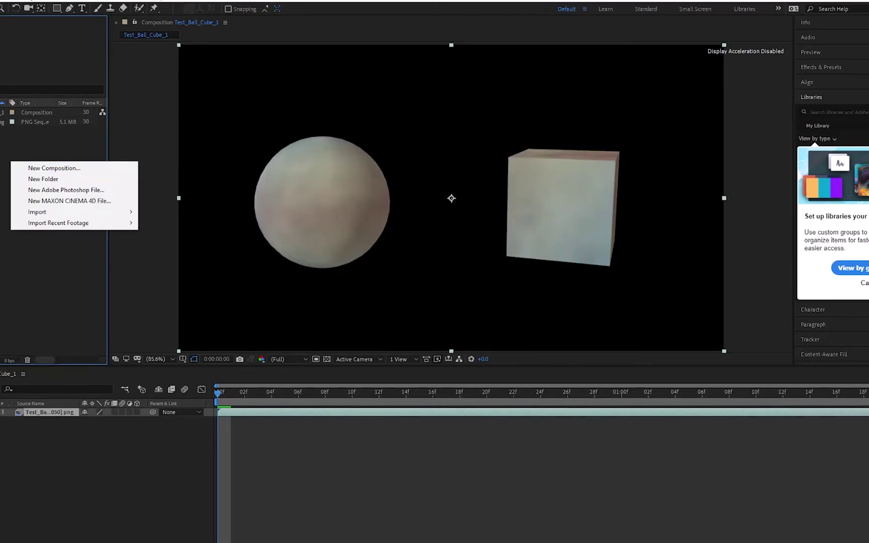
{"action": "left_click", "coordinate": [3, 1]}
{"action": "left_click", "coordinate": [2, 1]}
{"action": "right_click", "coordinate": [41, 147]}
{"action": "mouse_move", "coordinate": [71, 198]}
{"action": "left_click", "coordinate": [199, 201]}
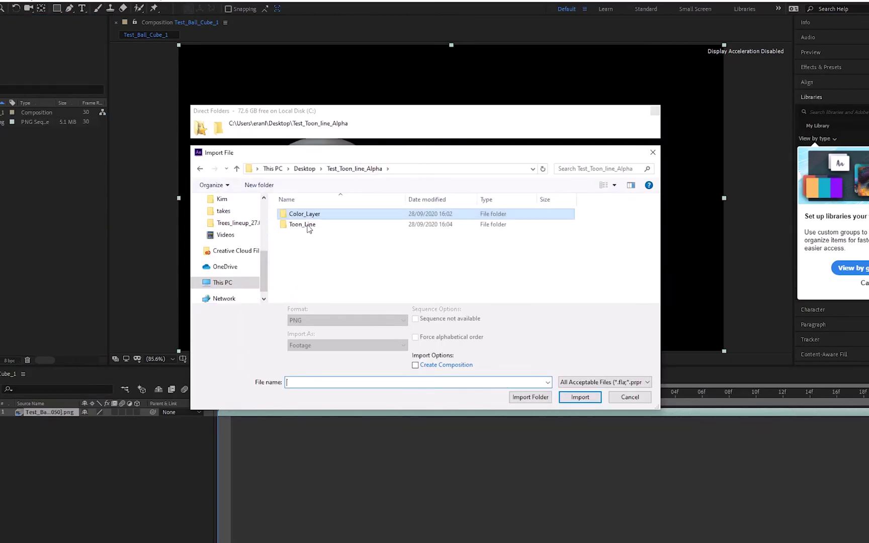
{"action": "double_click", "coordinate": [308, 229]}
{"action": "left_click", "coordinate": [248, 208]}
{"action": "left_click", "coordinate": [579, 396]}
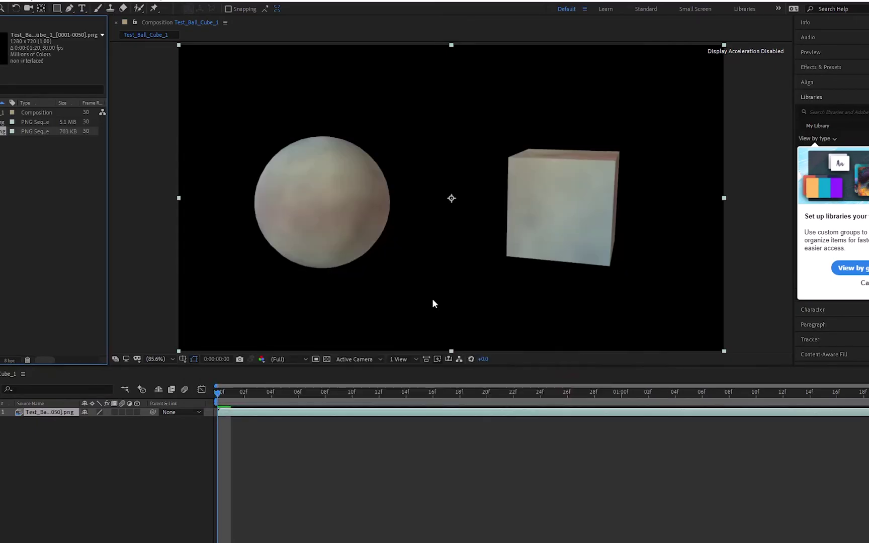
Place the toon line sequence above the color sequence in the composition and set its blending mode to Subtract.
{"action": "mouse_move", "coordinate": [131, 253]}
{"action": "left_mouse_down"}
{"action": "mouse_move", "coordinate": [236, 408]}
{"action": "mouse_move", "coordinate": [16, 434]}
{"action": "mouse_move", "coordinate": [35, 413]}
{"action": "left_mouse_up"}
{"action": "right_click", "coordinate": [50, 414]}
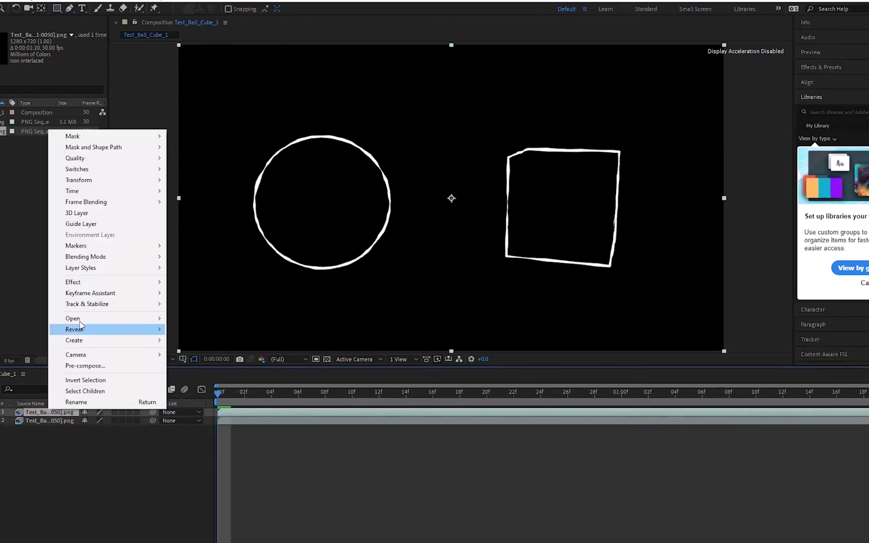
{"action": "mouse_move", "coordinate": [101, 256]}
{"action": "left_click", "coordinate": [196, 436]}
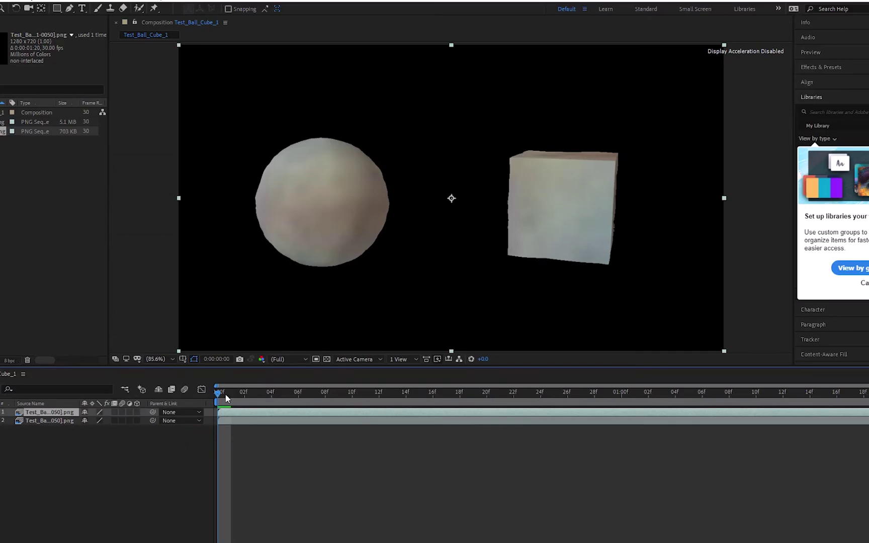
Set the composition view's magnification to 100% and play back the composited animation.
{"action": "left_click_drag", "start_coordinate": [225, 395], "coordinate": [200, 405]}
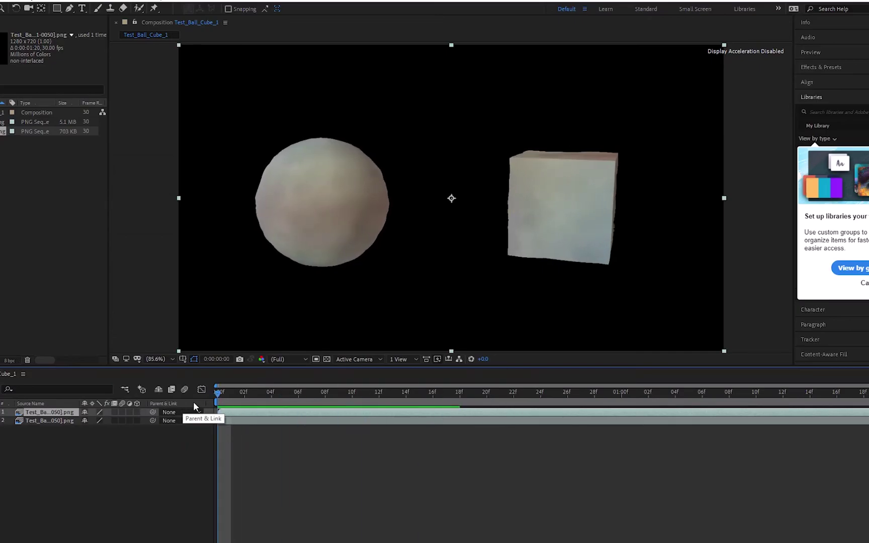
{"action": "left_click", "coordinate": [173, 359]}
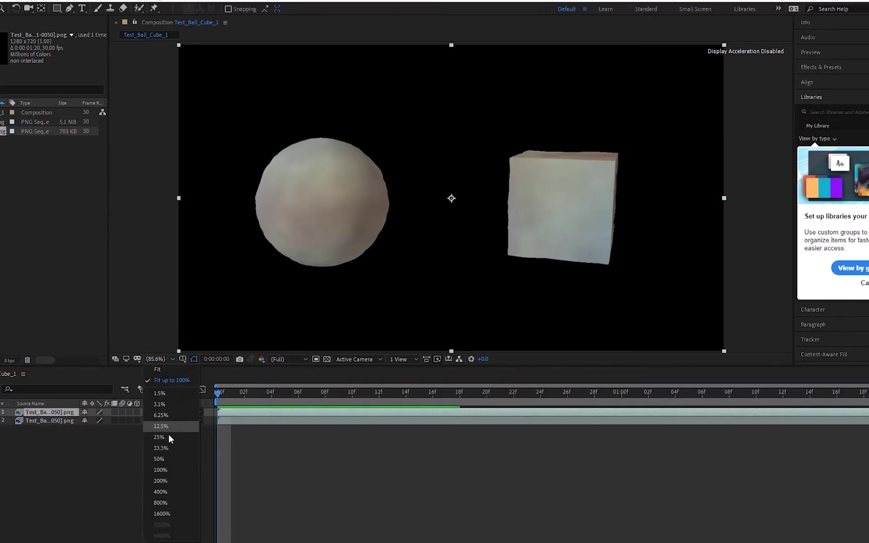
{"action": "left_click", "coordinate": [161, 469]}
{"action": "key", "text": "space"}
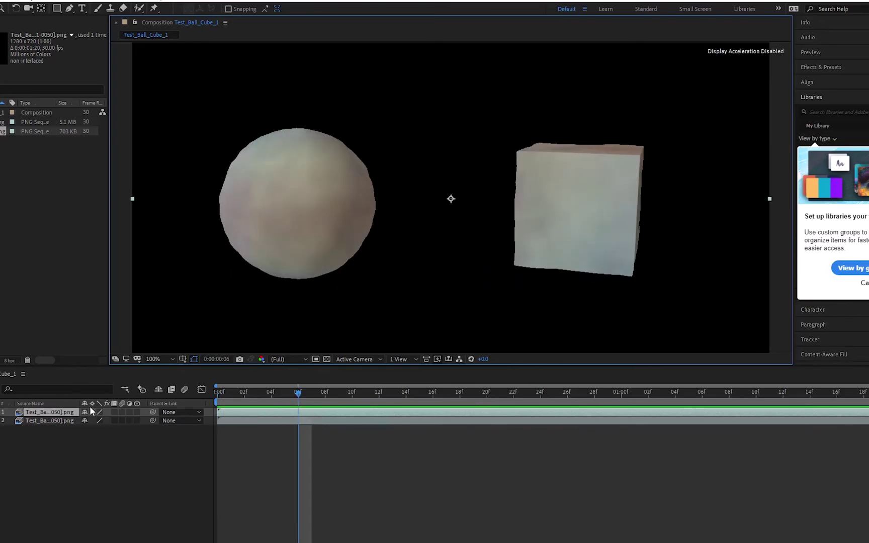
Apply the Fast Box Blur effect to the toon line layer.
{"action": "left_click", "coordinate": [58, 410]}
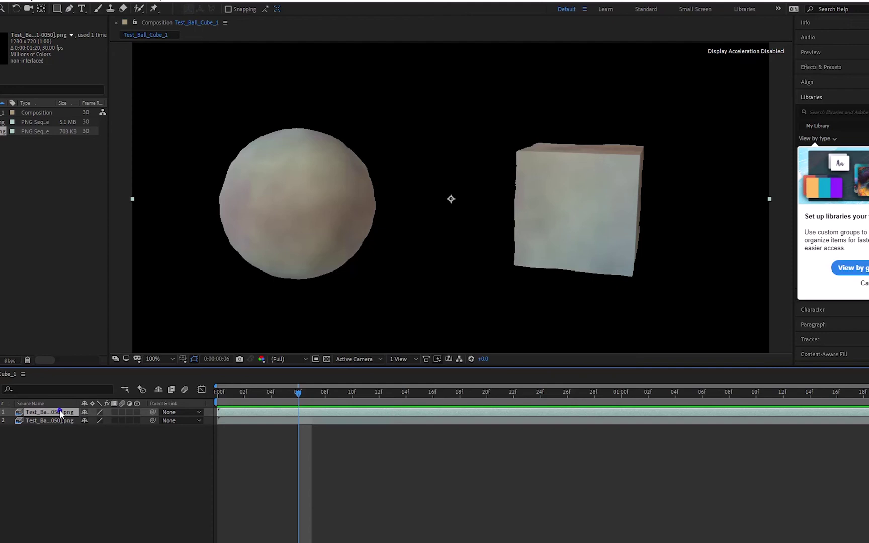
{"action": "right_click", "coordinate": [60, 413]}
{"action": "mouse_move", "coordinate": [96, 285]}
{"action": "mouse_move", "coordinate": [226, 89]}
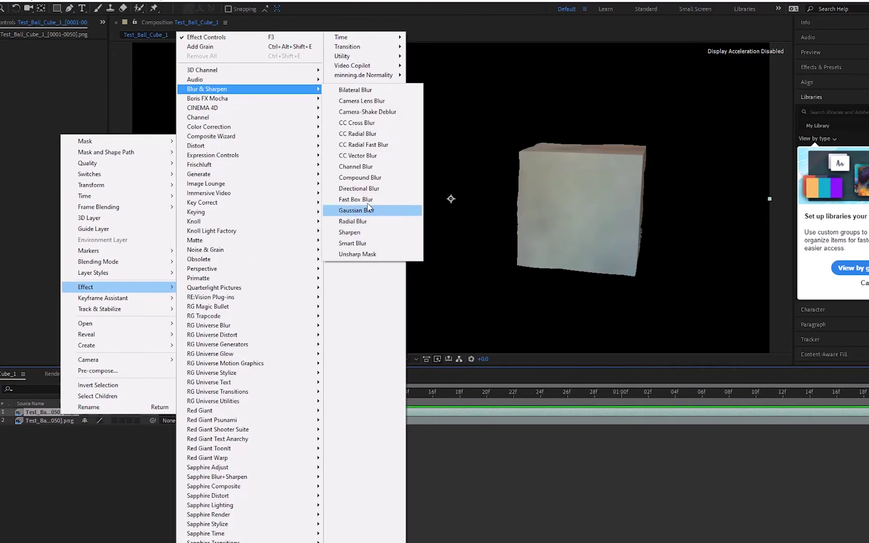
{"action": "left_click", "coordinate": [369, 208]}
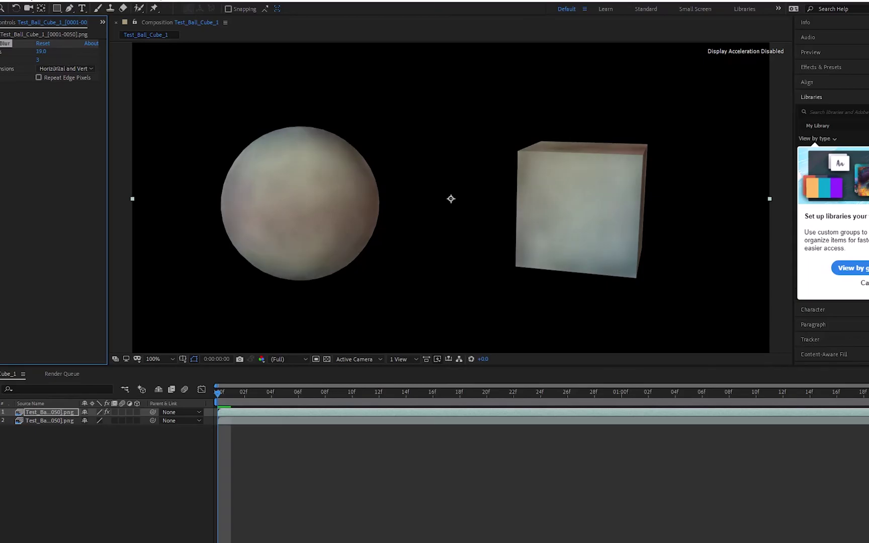
Set the Fast Box Blur radius on the toon line layer to 1.0 and preview the animation.
{"action": "left_click_drag", "start_coordinate": [26, 68], "coordinate": [27, 67]}
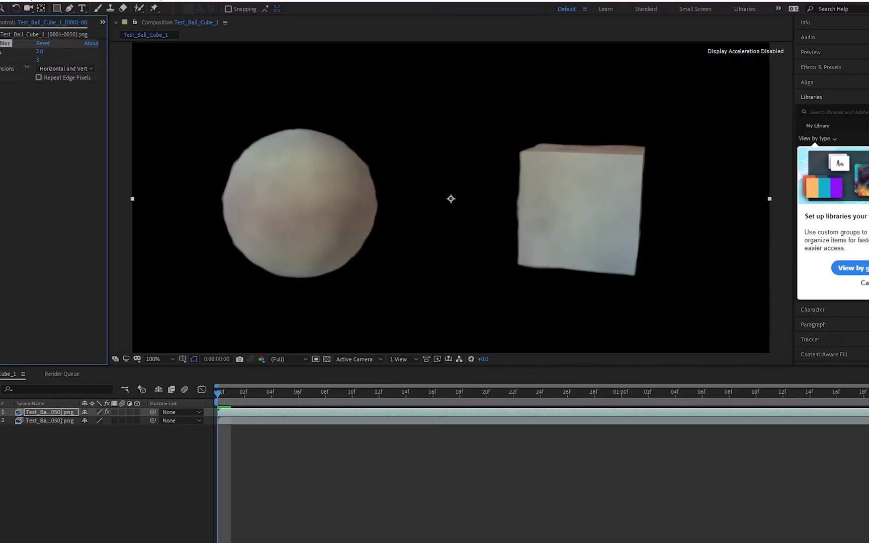
{"action": "key", "text": "Return"}
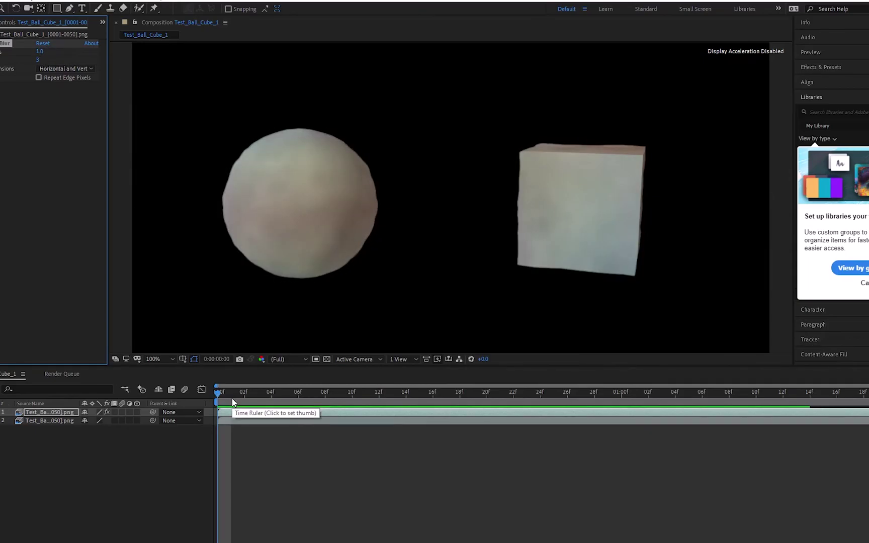
{"action": "left_click_drag", "start_coordinate": [235, 394], "coordinate": [35, 285]}
Set the Fast Box Blur iterations on the toon line layer to 2 and preview the animation.
{"action": "left_click_drag", "start_coordinate": [37, 63], "coordinate": [11, 63]}
{"action": "left_click", "coordinate": [33, 62]}
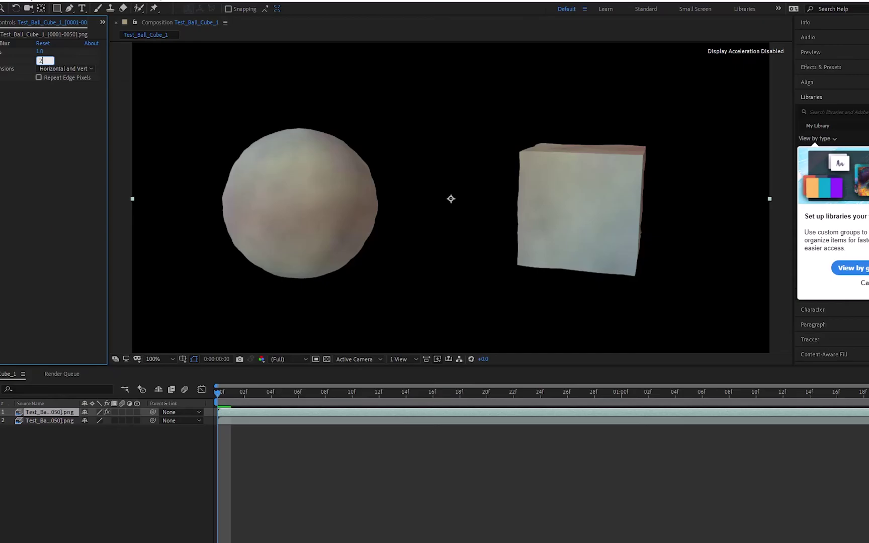
{"action": "key", "text": "Return"}
{"action": "left_click_drag", "start_coordinate": [220, 396], "coordinate": [0, 301]}
{"action": "left_click", "coordinate": [0, 1]}
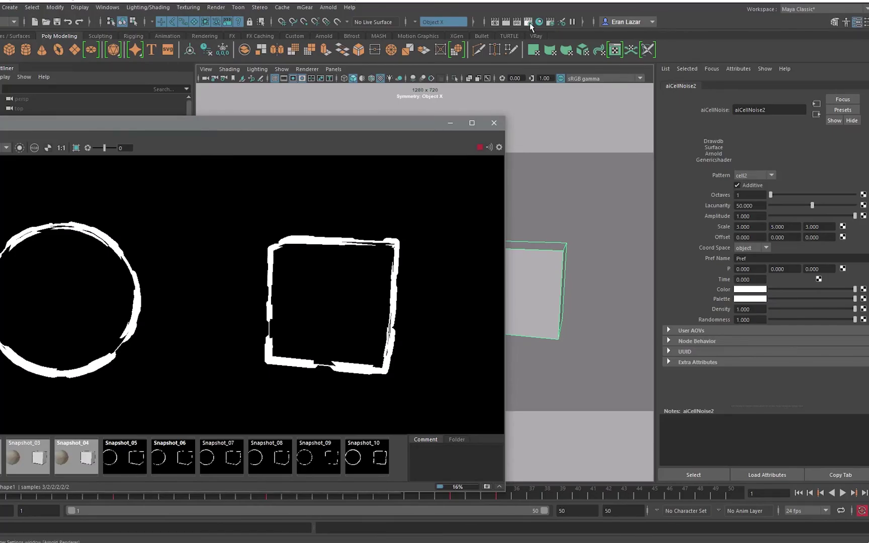
Switch to Maya, review the contour filter width in the Toon_Line render settings, and compare Snapshot_11 with Snapshot_09.
{"action": "left_click", "coordinate": [528, 22]}
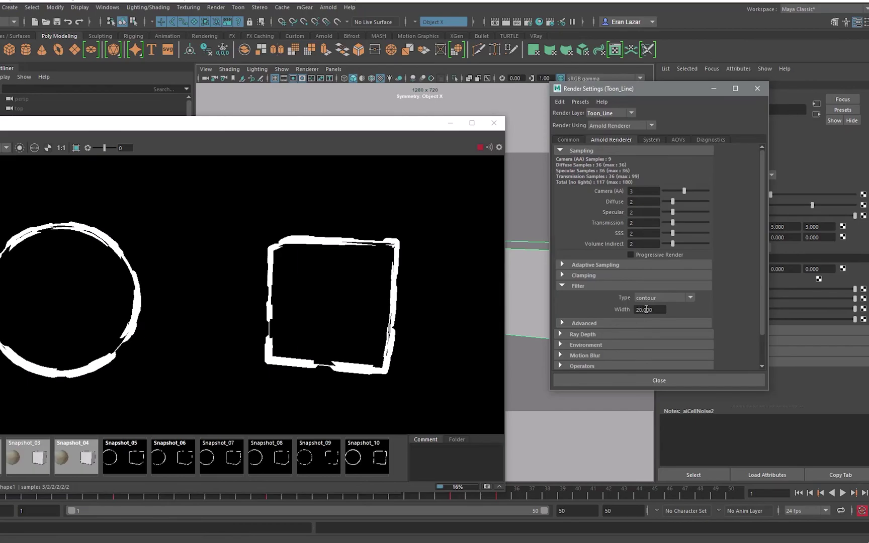
{"action": "left_click_drag", "start_coordinate": [684, 92], "coordinate": [661, 149]}
{"action": "left_click", "coordinate": [732, 145]}
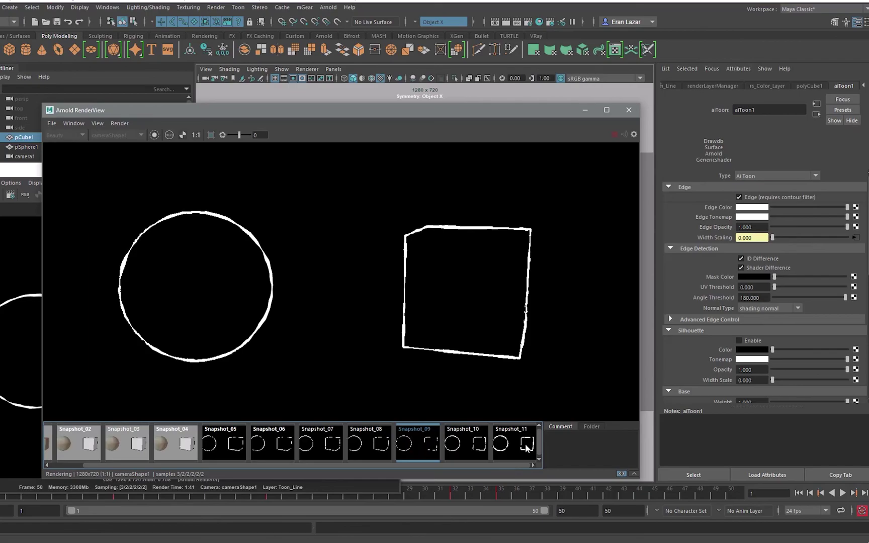
{"action": "left_click", "coordinate": [525, 447]}
{"action": "left_click", "coordinate": [419, 448]}
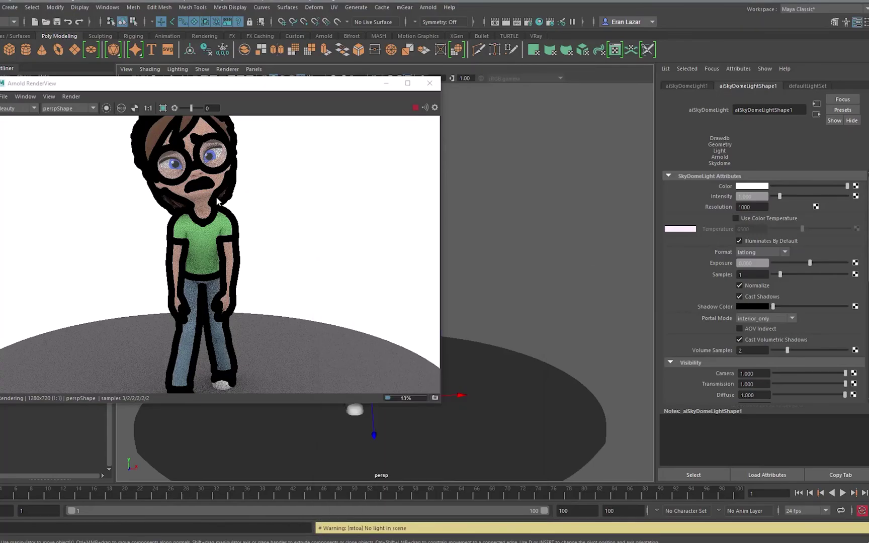
Map an Arnold aiCellNoise texture to the edge Width Scaling of the character head's aiToon1 material.
{"action": "left_click", "coordinate": [178, 189]}
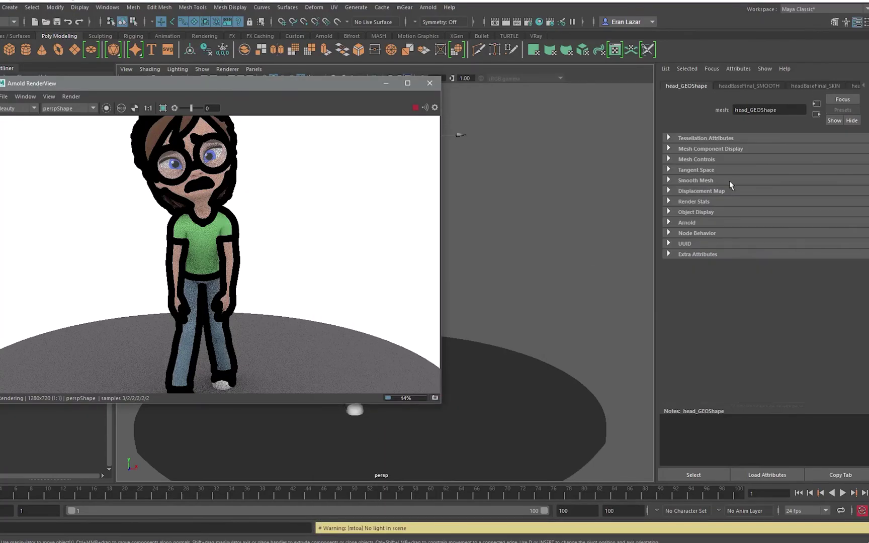
{"action": "left_click_drag", "start_coordinate": [352, 88], "coordinate": [237, 101]}
{"action": "right_click_drag", "start_coordinate": [359, 209], "coordinate": [347, 488]}
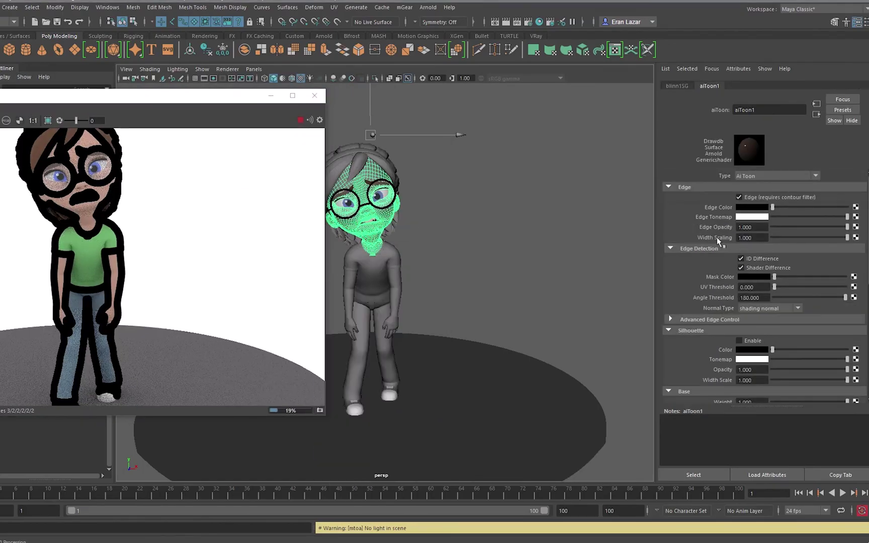
{"action": "left_click", "coordinate": [856, 238]}
{"action": "left_click", "coordinate": [302, 358]}
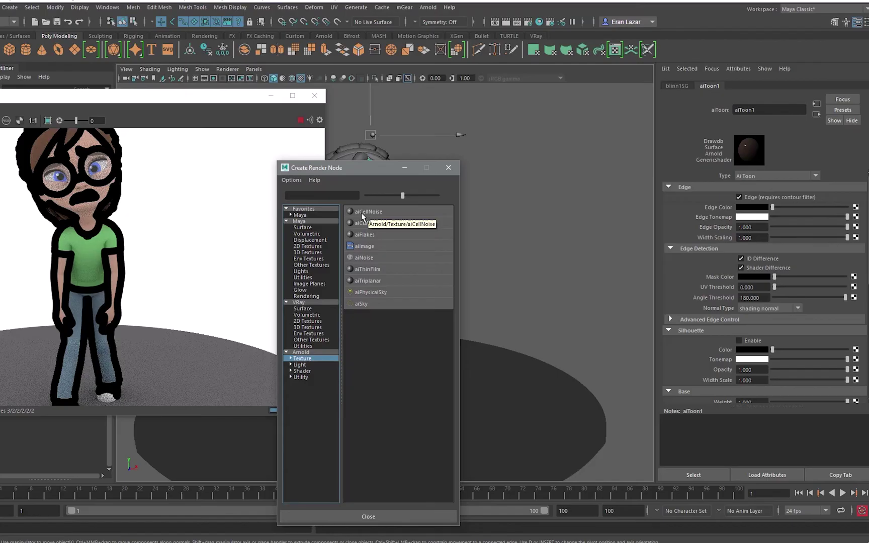
{"action": "left_click", "coordinate": [367, 212]}
Connect the cell noise's outColorR to aiToon1's edgeWidthScale and close the Connection Editor.
{"action": "left_click", "coordinate": [373, 337]}
{"action": "left_click", "coordinate": [418, 346]}
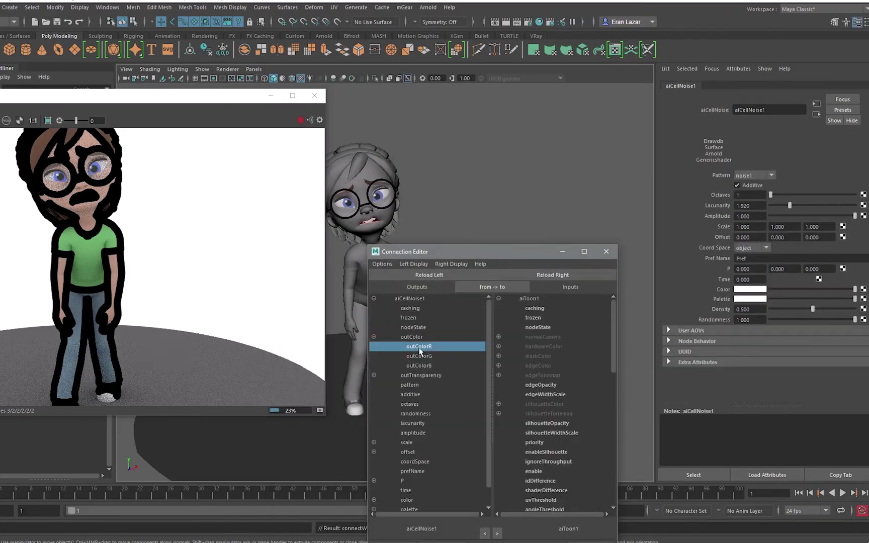
{"action": "left_click", "coordinate": [550, 396]}
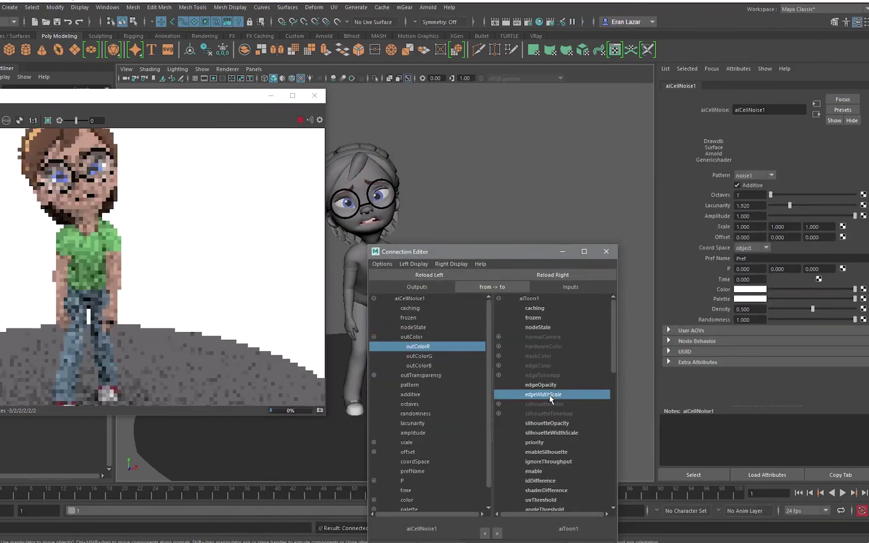
{"action": "left_click", "coordinate": [606, 251]}
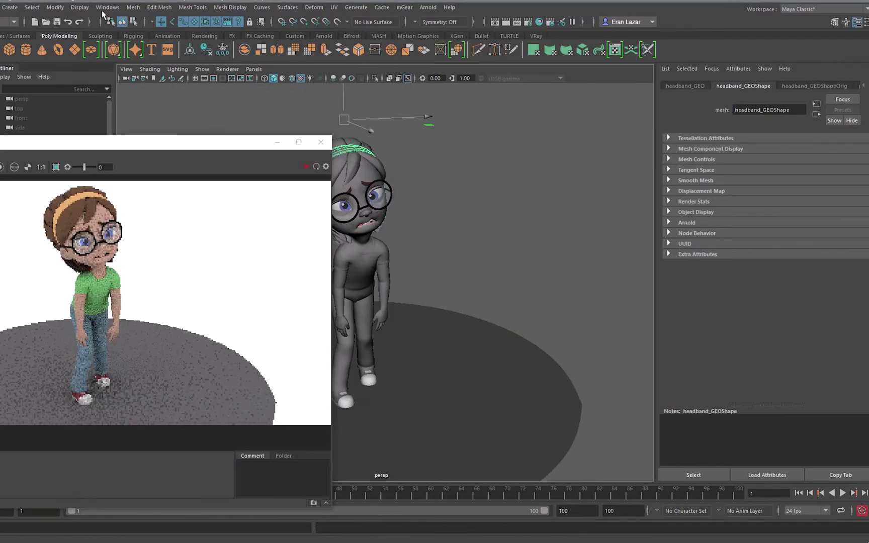
In the Hypershade, connect ramp4 to aiToon6's Edge Opacity and aiCellNoise1 to its Width Scaling.
{"action": "left_click", "coordinate": [107, 7]}
{"action": "mouse_move", "coordinate": [151, 73]}
{"action": "left_click", "coordinate": [212, 87]}
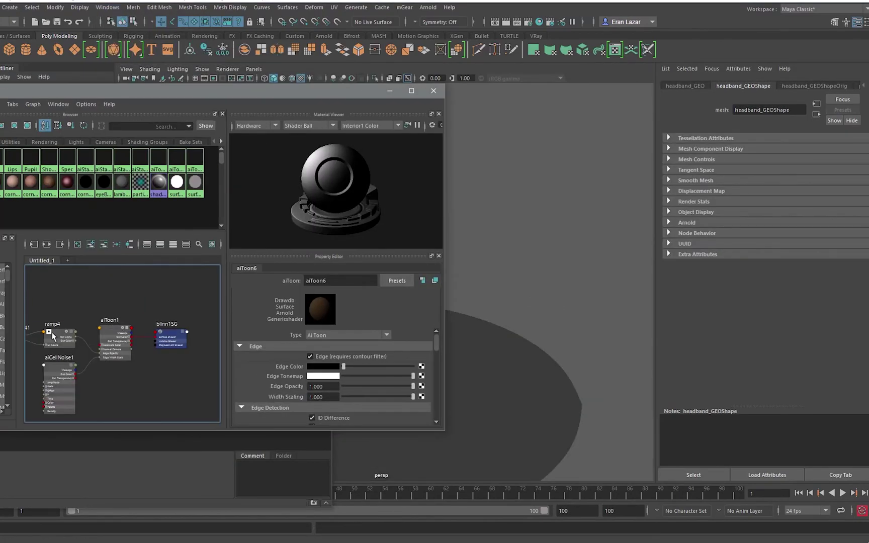
{"action": "middle_click_drag", "start_coordinate": [53, 336], "coordinate": [323, 386]}
{"action": "middle_click_drag", "start_coordinate": [58, 364], "coordinate": [323, 396]}
{"action": "left_click", "coordinate": [533, 327]}
{"action": "left_click", "coordinate": [577, 337]}
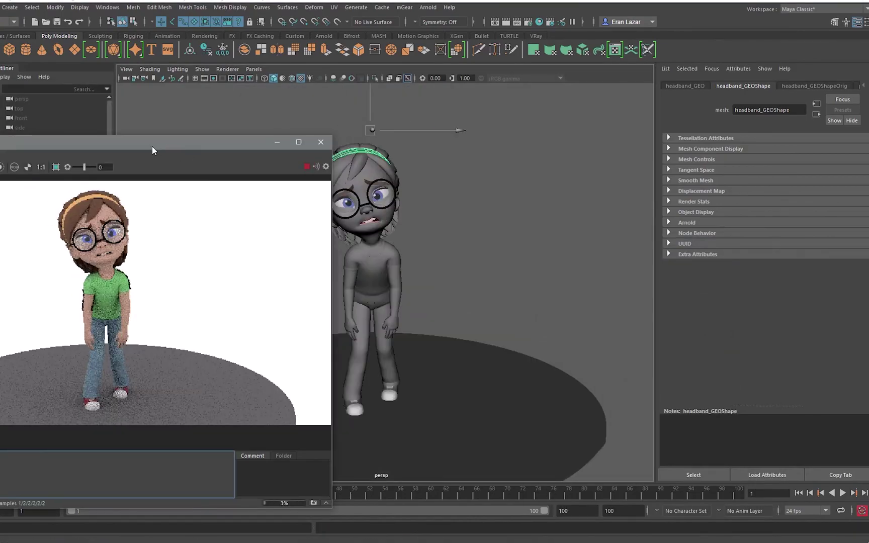
Maximize the Arnold RenderView and examine the character's rendered toon outlines up close.
{"action": "double_click", "coordinate": [151, 147]}
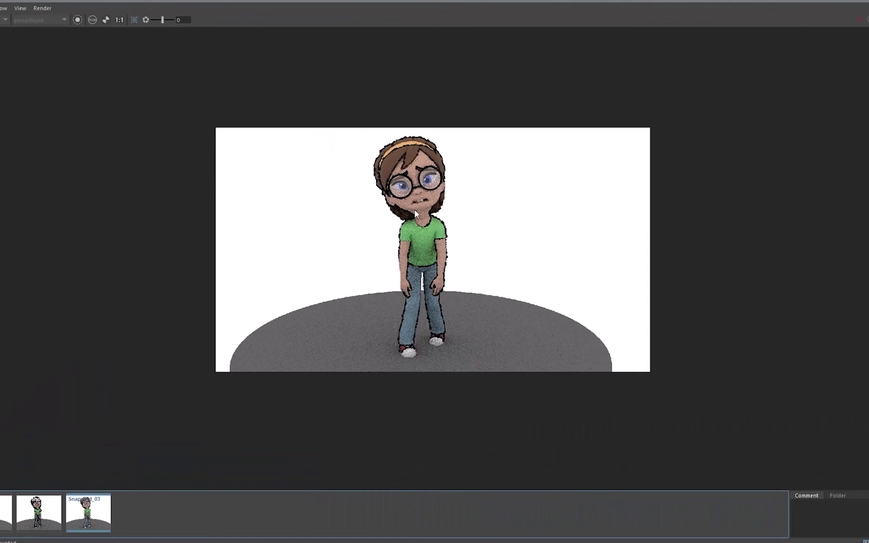
{"action": "scroll", "coordinate": [417, 211], "scroll_direction": "up", "scroll_amount": 5}
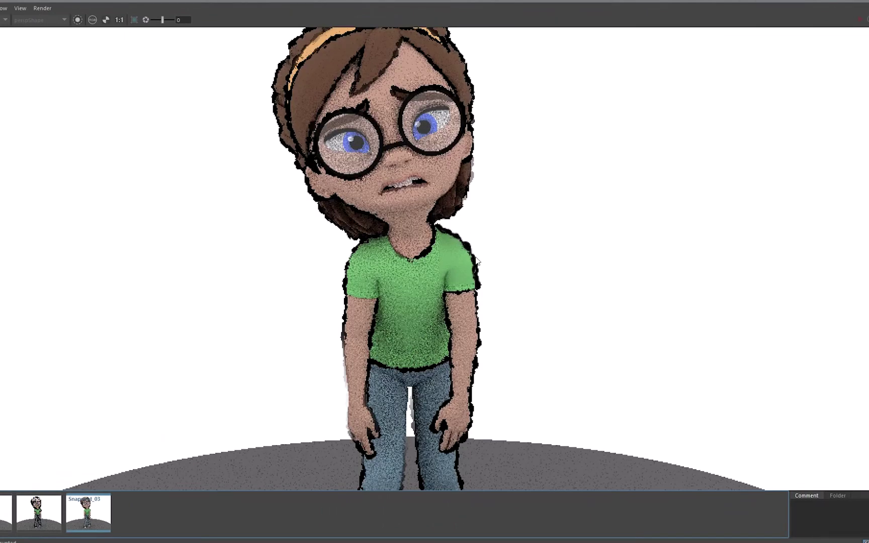